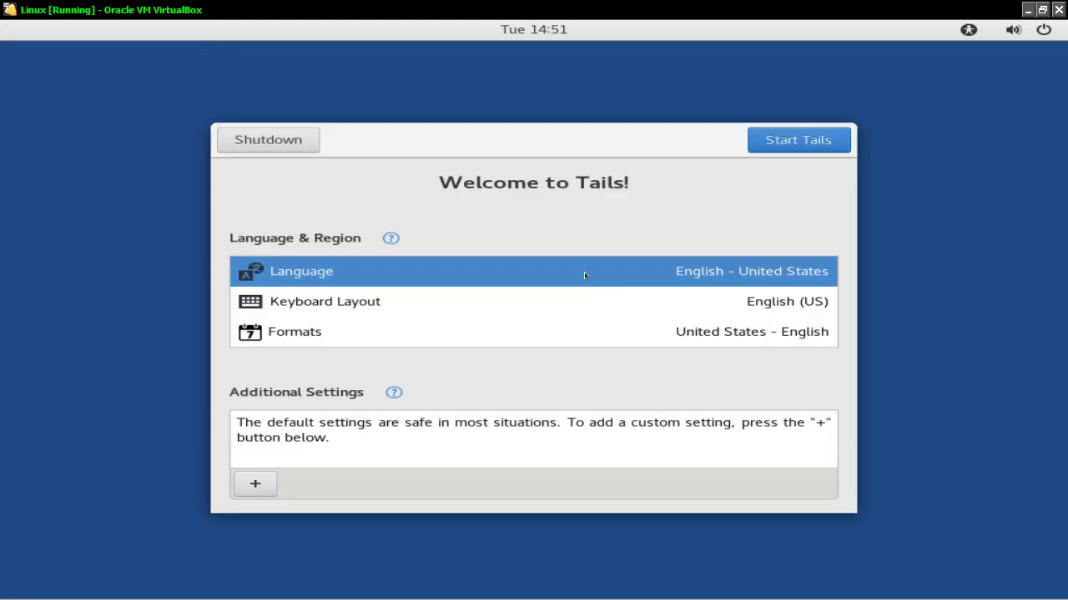
Check the available keyboard layouts, keep English (US), and start Tails with the default settings.
{"action": "left_click", "coordinate": [368, 306]}
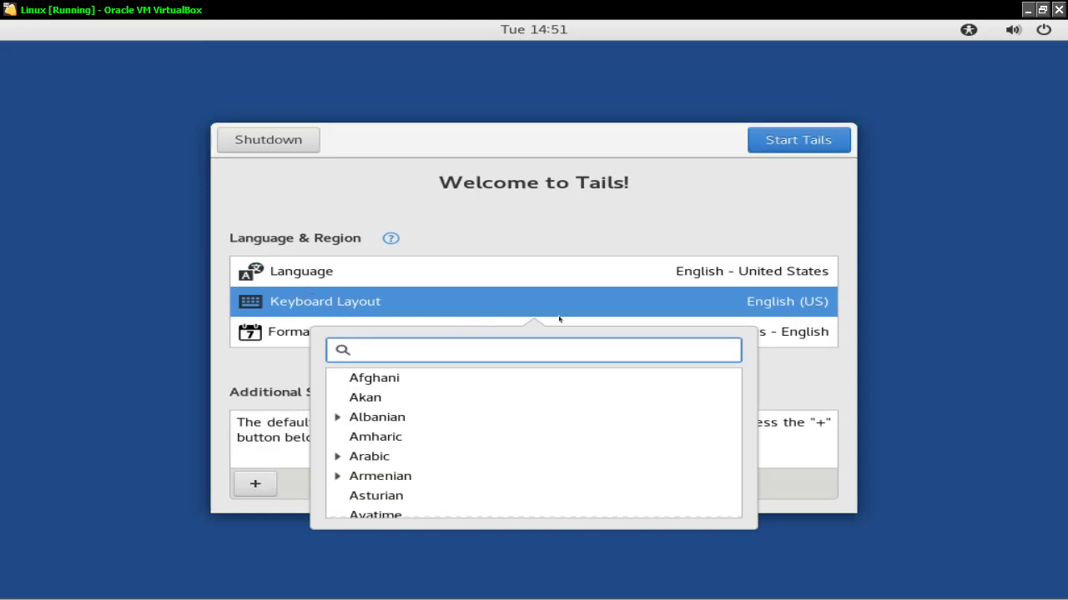
{"action": "left_click", "coordinate": [759, 203]}
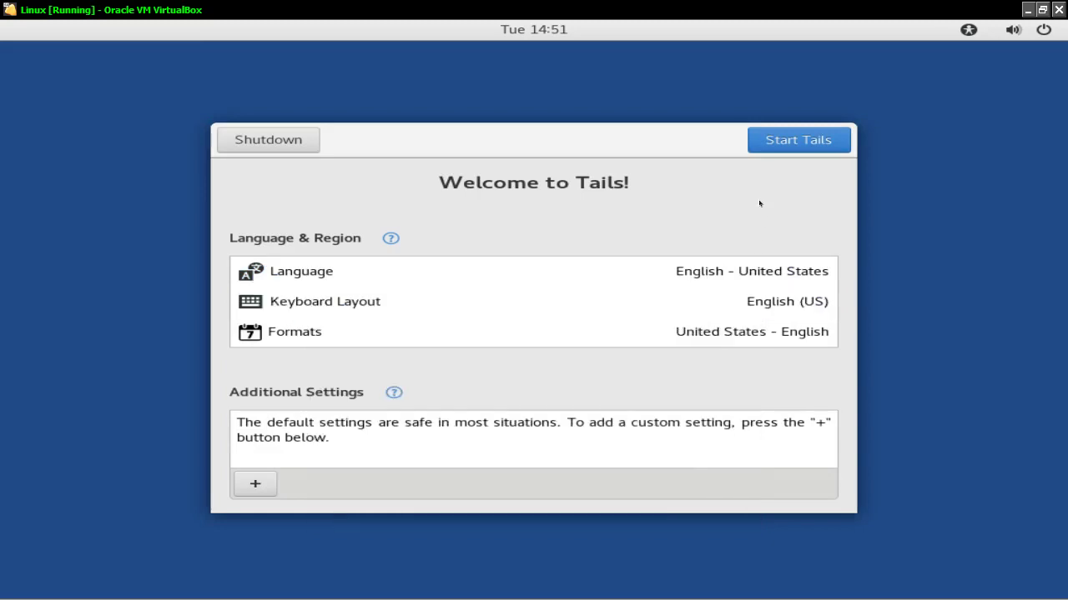
{"action": "left_click", "coordinate": [794, 141]}
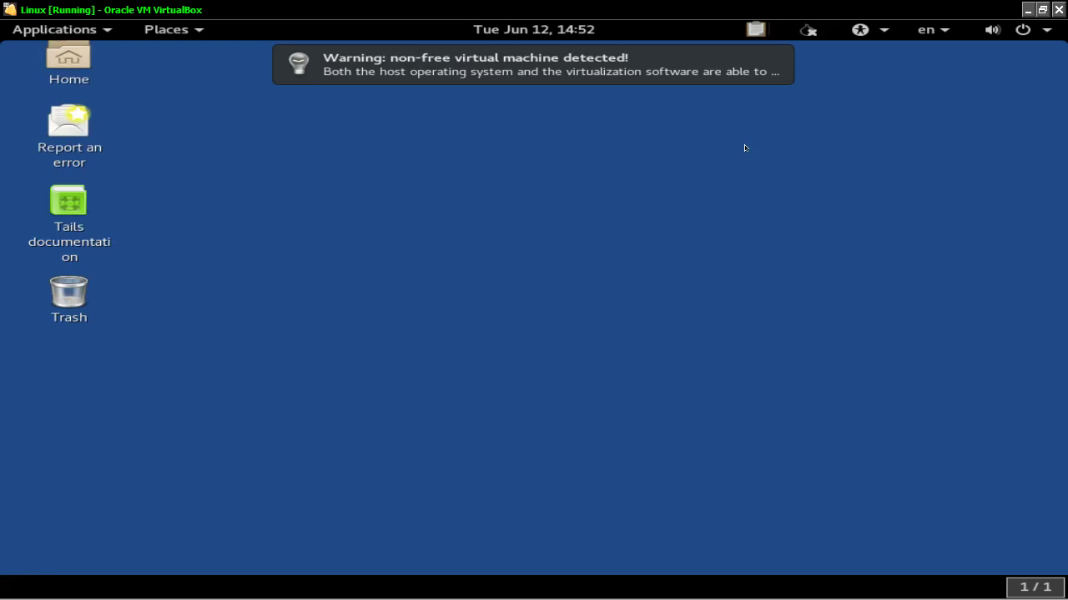
Read and dismiss the non-free virtual machine warning, and check the list of workspaces.
{"action": "mouse_move", "coordinate": [654, 82]}
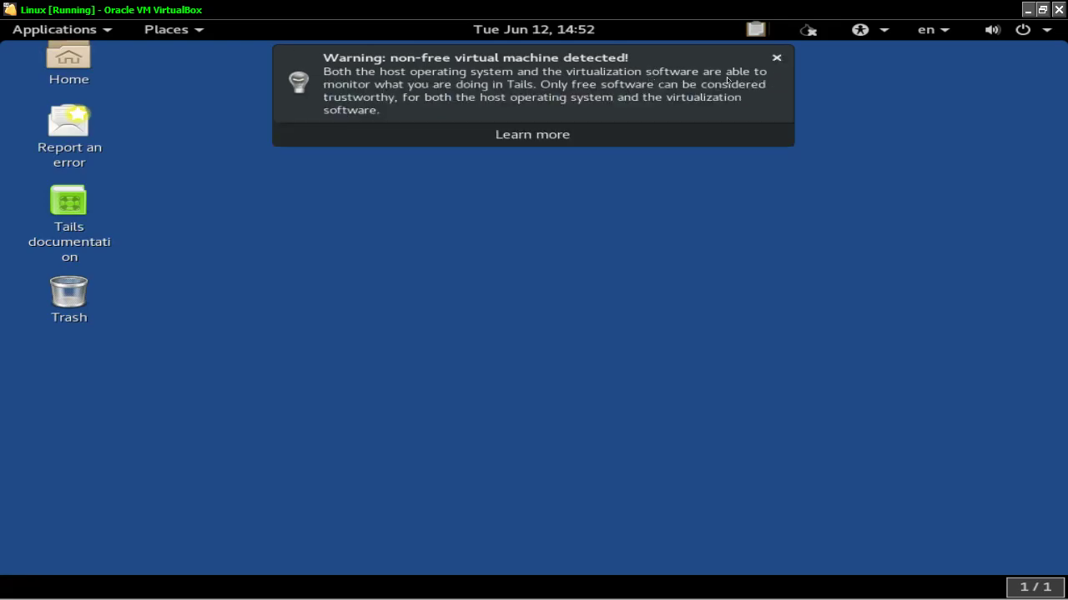
{"action": "left_click", "coordinate": [774, 59]}
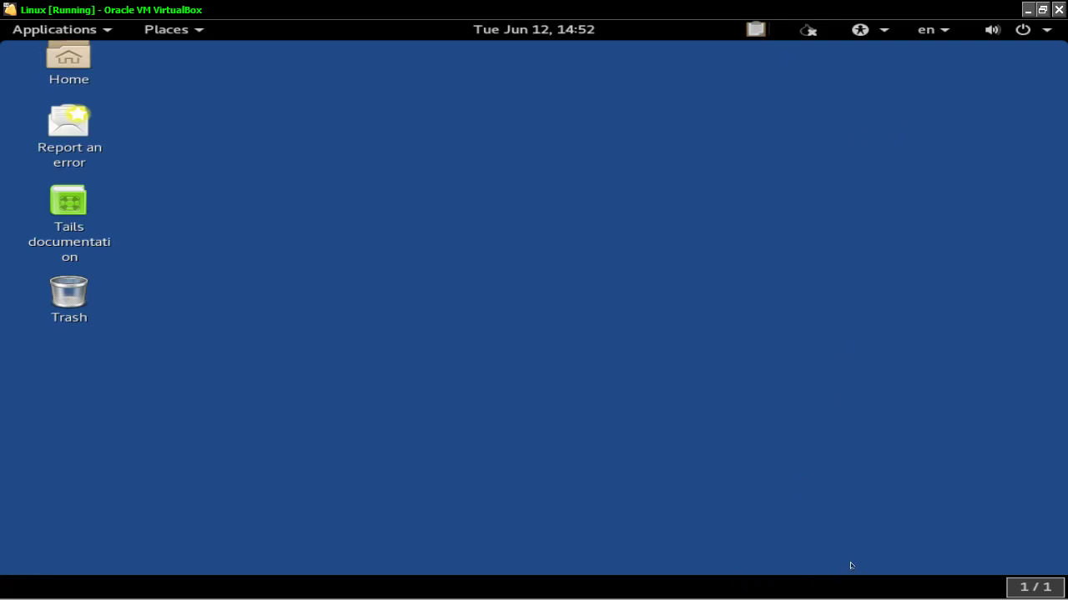
{"action": "left_click", "coordinate": [1016, 585]}
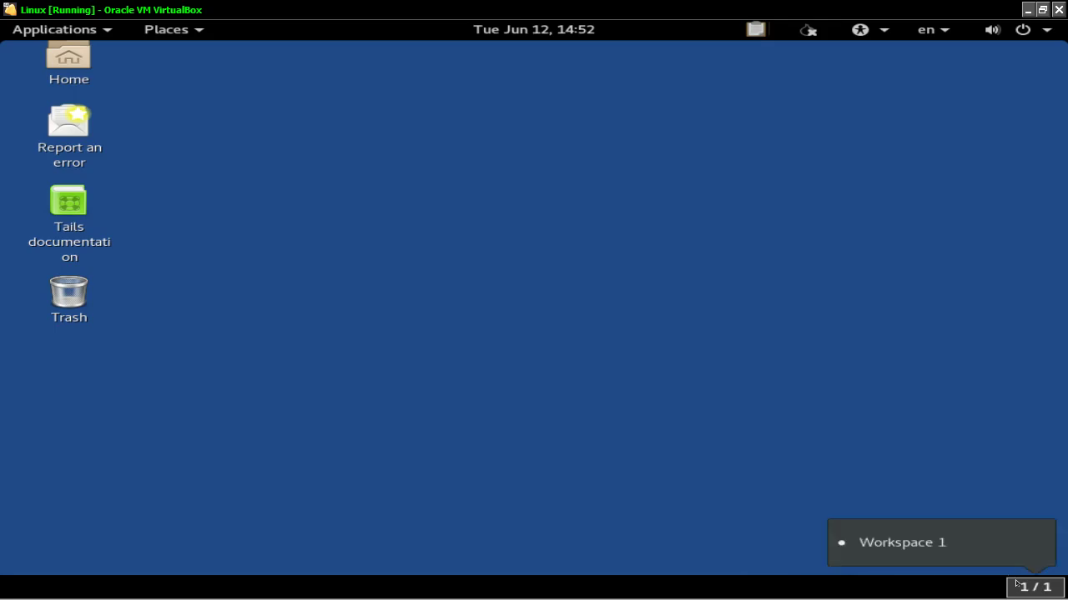
{"action": "left_click", "coordinate": [831, 377]}
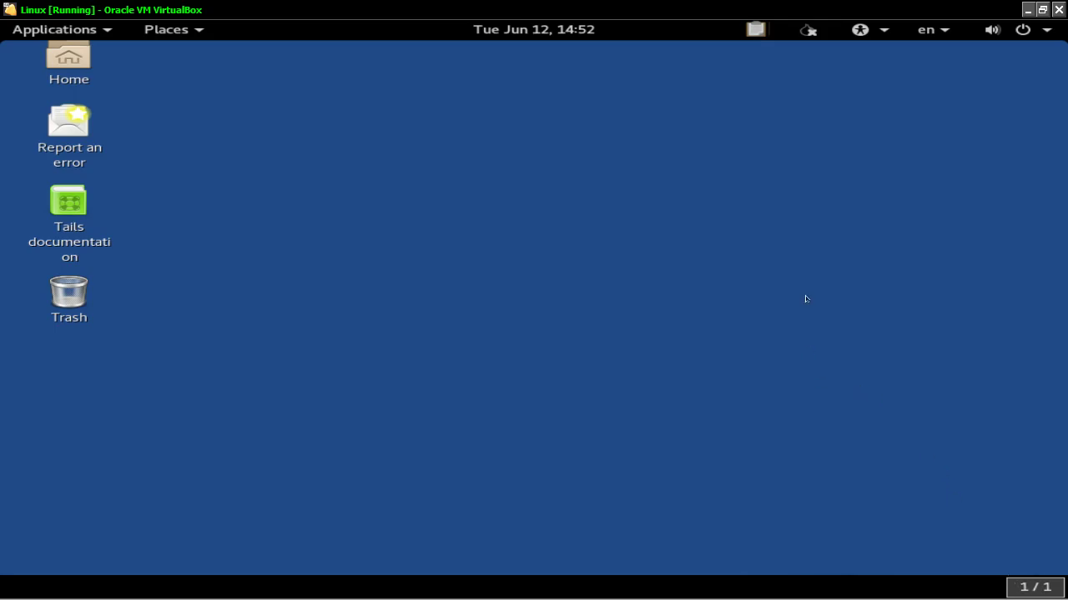
Create a new folder named ALDO on the desktop.
{"action": "right_click", "coordinate": [794, 159]}
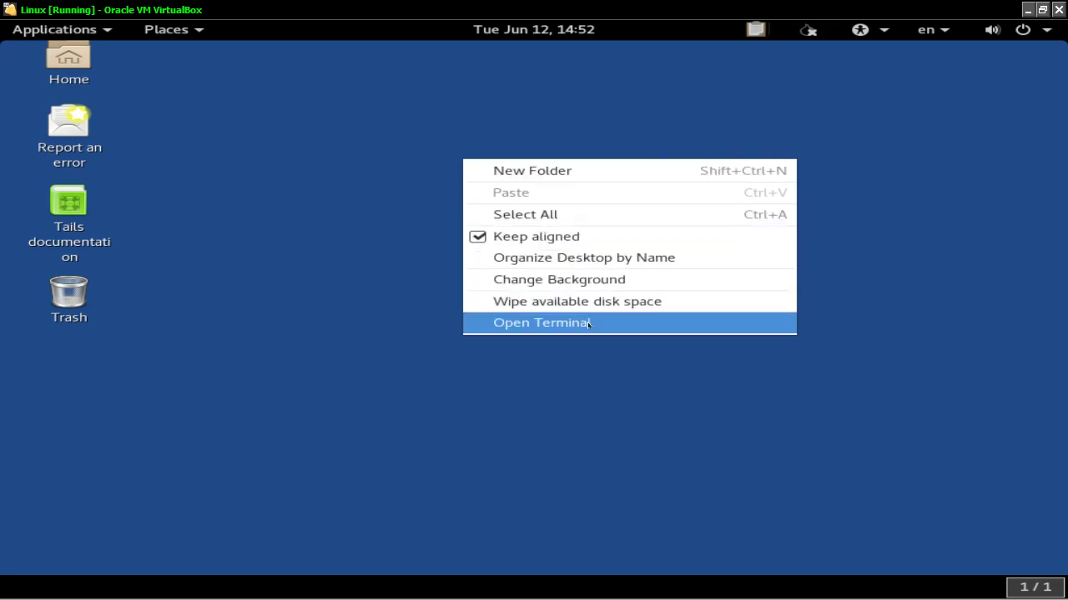
{"action": "left_click", "coordinate": [568, 170]}
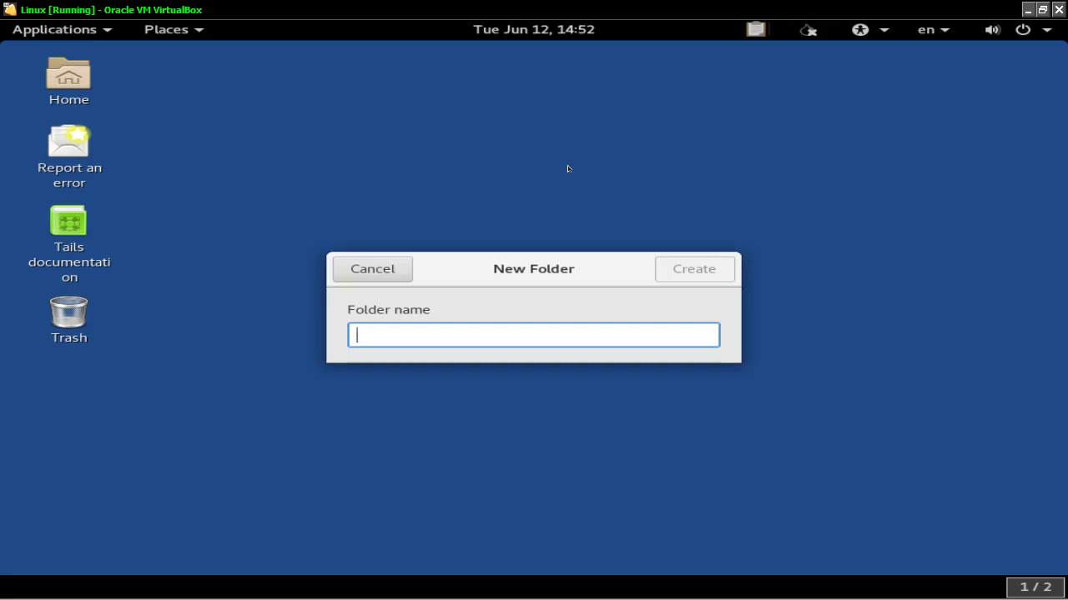
{"action": "type", "text": "ALDO"}
{"action": "key", "text": "Return"}
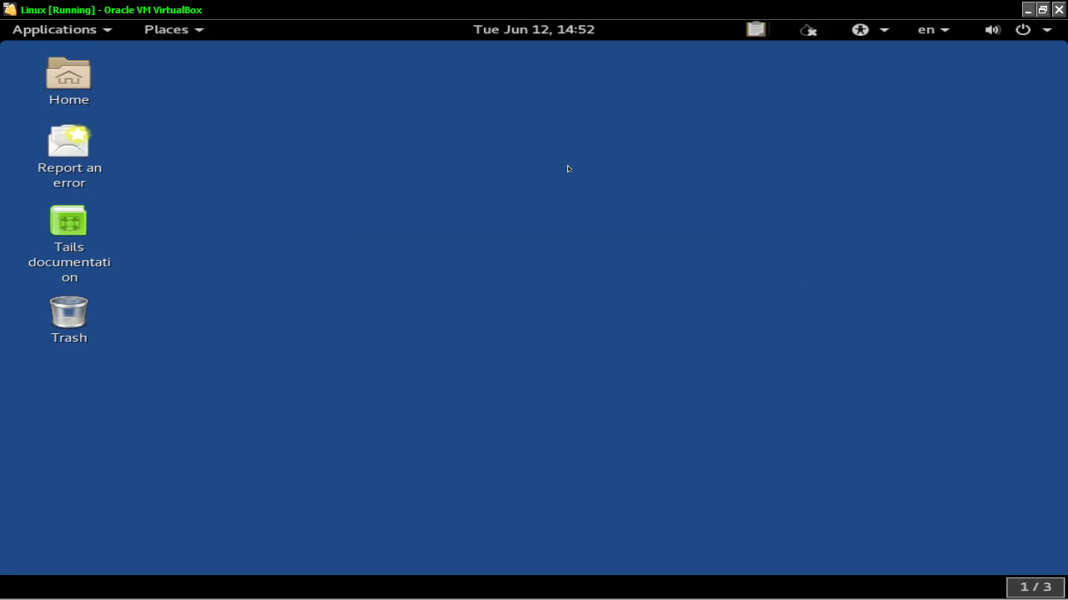
{"action": "left_click", "coordinate": [549, 207]}
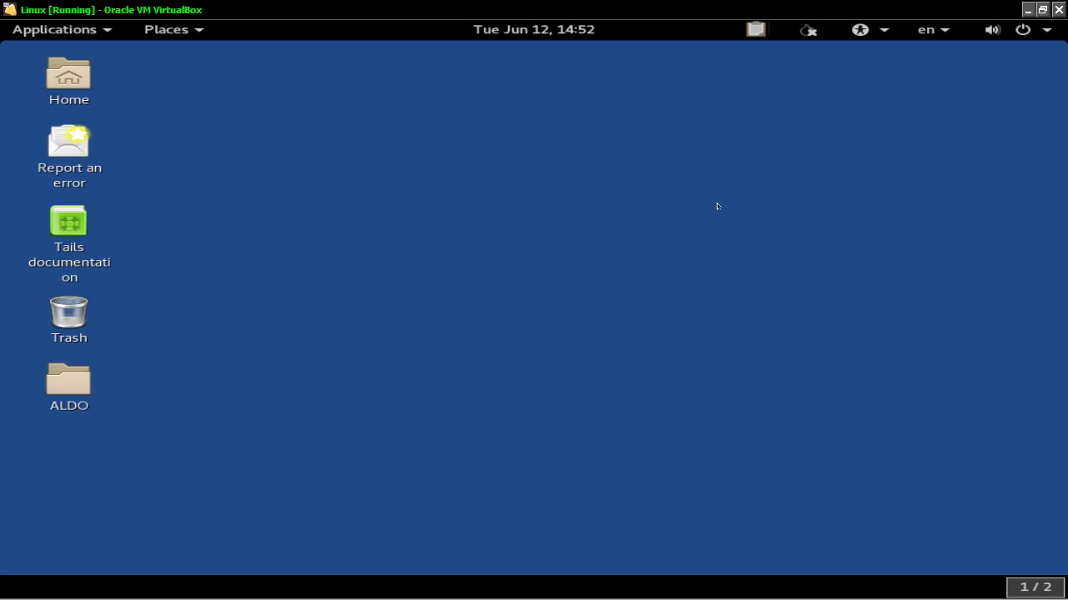
Raise the system sound volume to nearly its maximum.
{"action": "left_click", "coordinate": [1045, 31]}
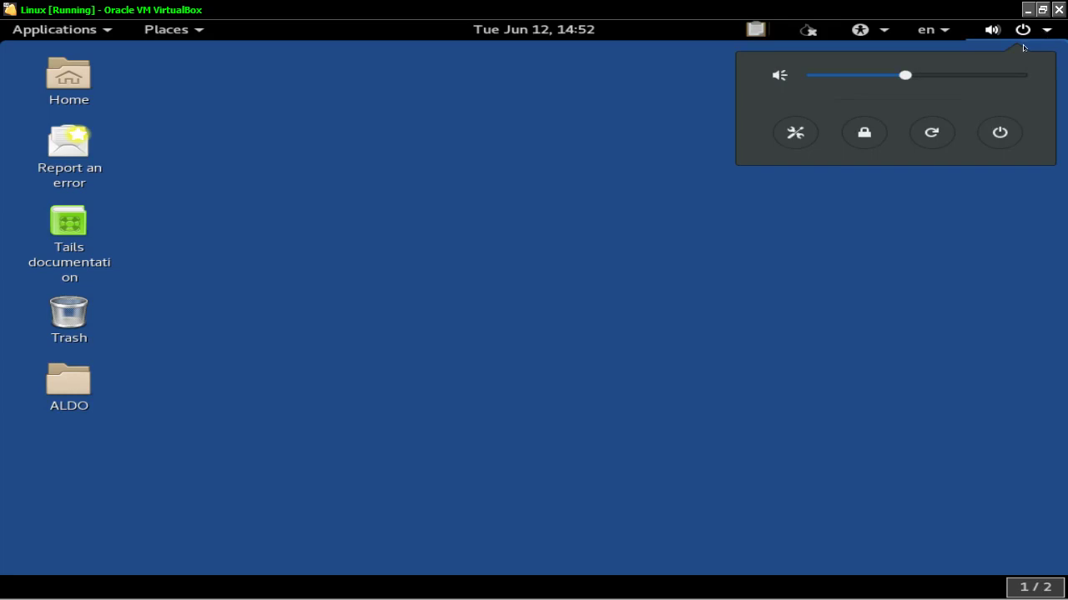
{"action": "scroll", "coordinate": [991, 76], "scroll_direction": "up", "scroll_amount": 2}
{"action": "scroll", "coordinate": [992, 75], "scroll_direction": "up", "scroll_amount": 9}
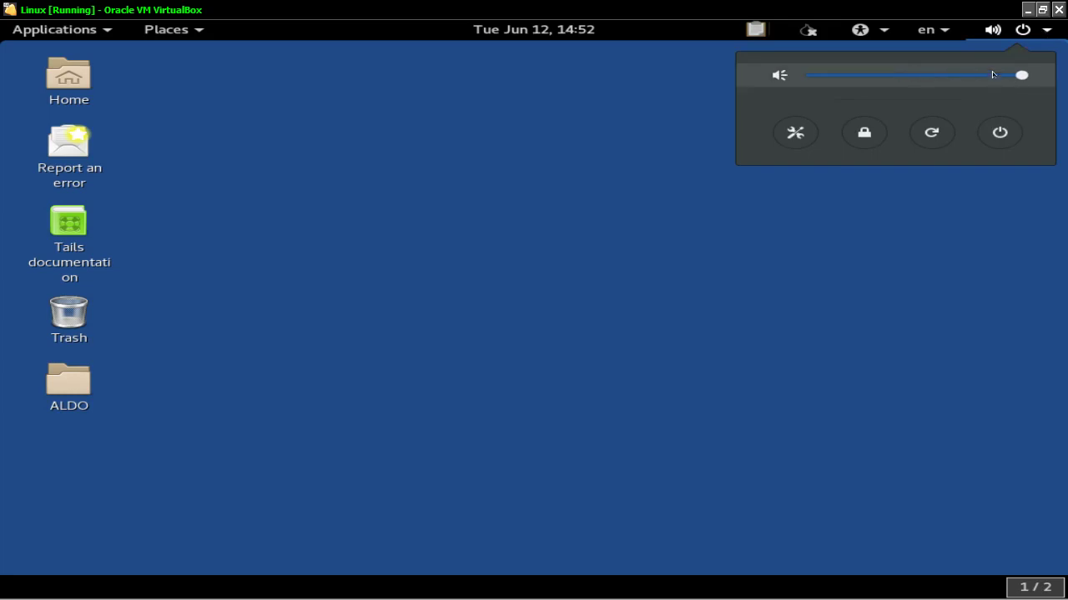
Look through the input languages, accessibility options, Onion Circuits entry, calendar and list of places.
{"action": "left_click", "coordinate": [940, 32]}
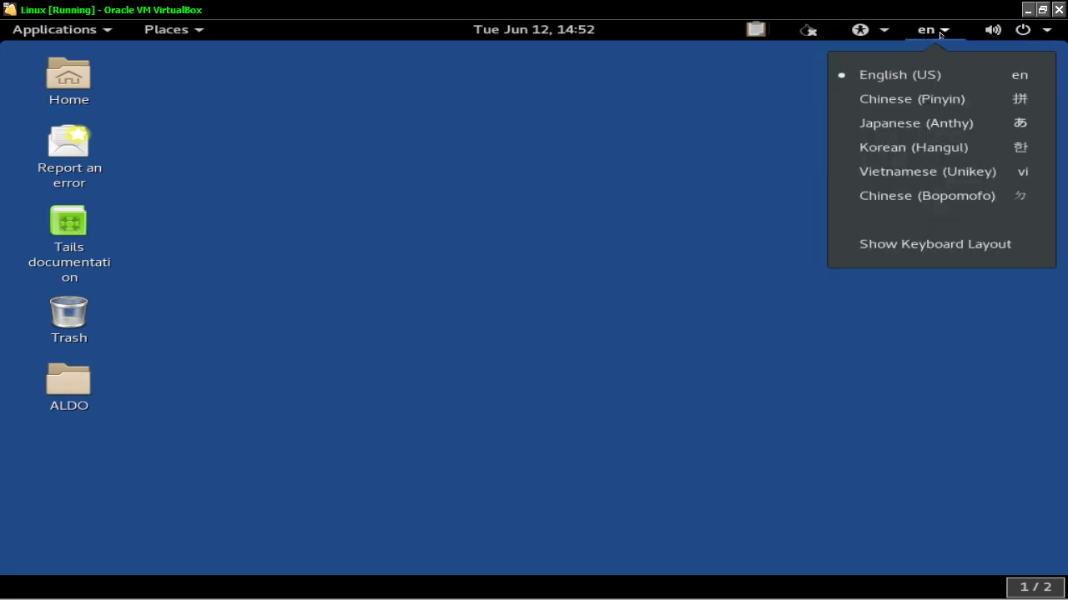
{"action": "mouse_move", "coordinate": [881, 33]}
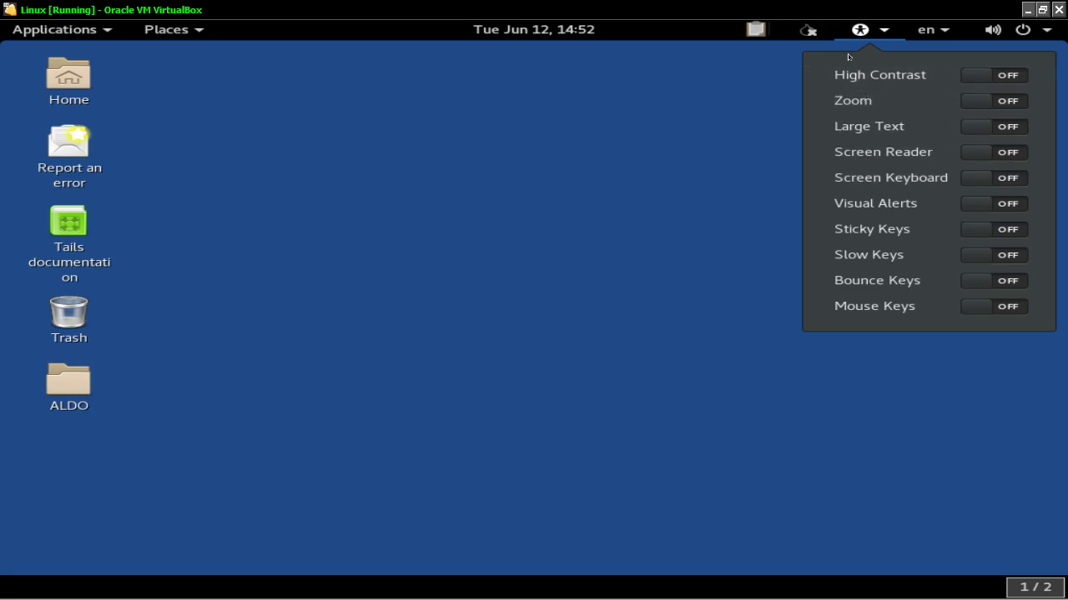
{"action": "mouse_move", "coordinate": [813, 32]}
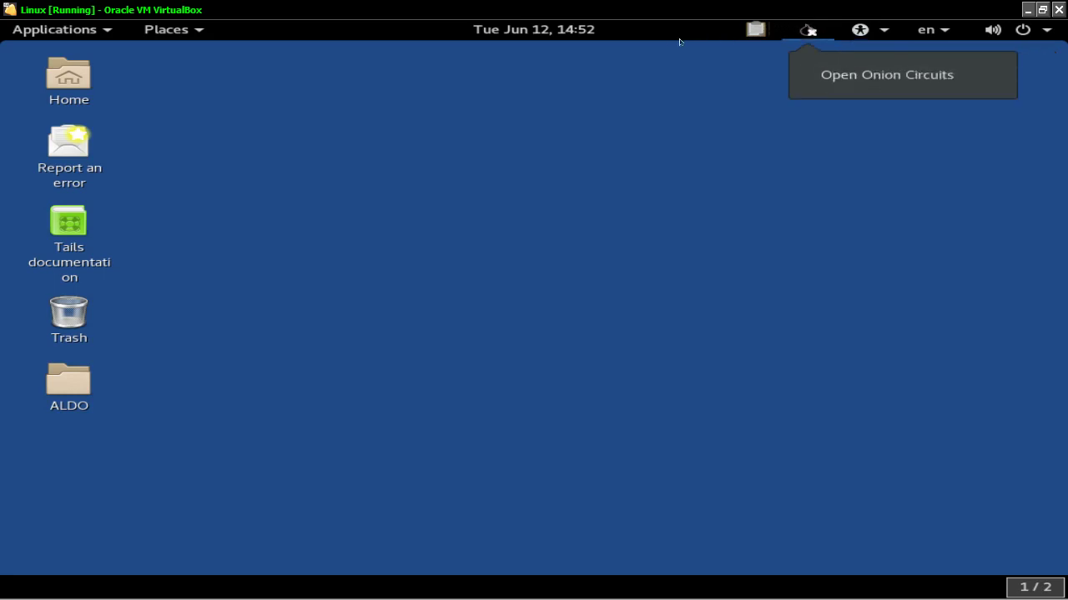
{"action": "mouse_move", "coordinate": [575, 31]}
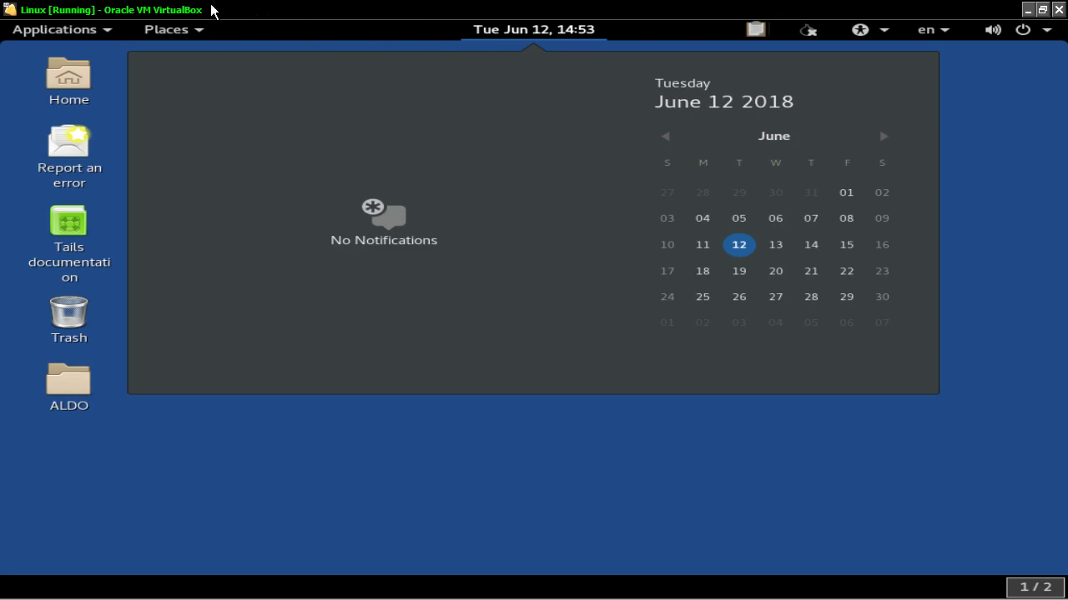
{"action": "mouse_move", "coordinate": [178, 35]}
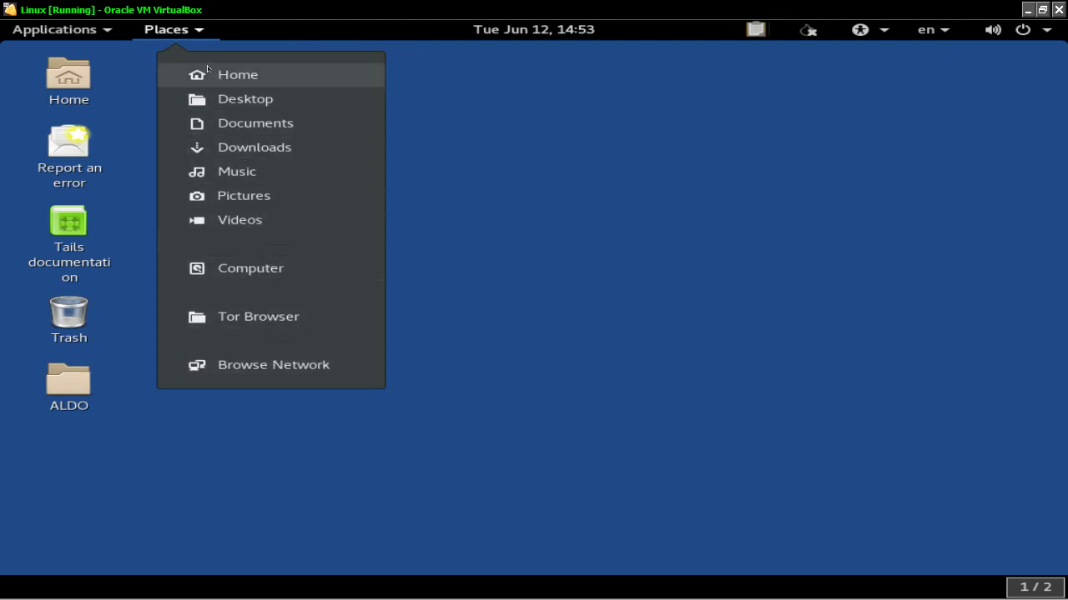
Launch the Calculator from the accessories, switch it to Keyboard Mode, and close it.
{"action": "mouse_move", "coordinate": [111, 31]}
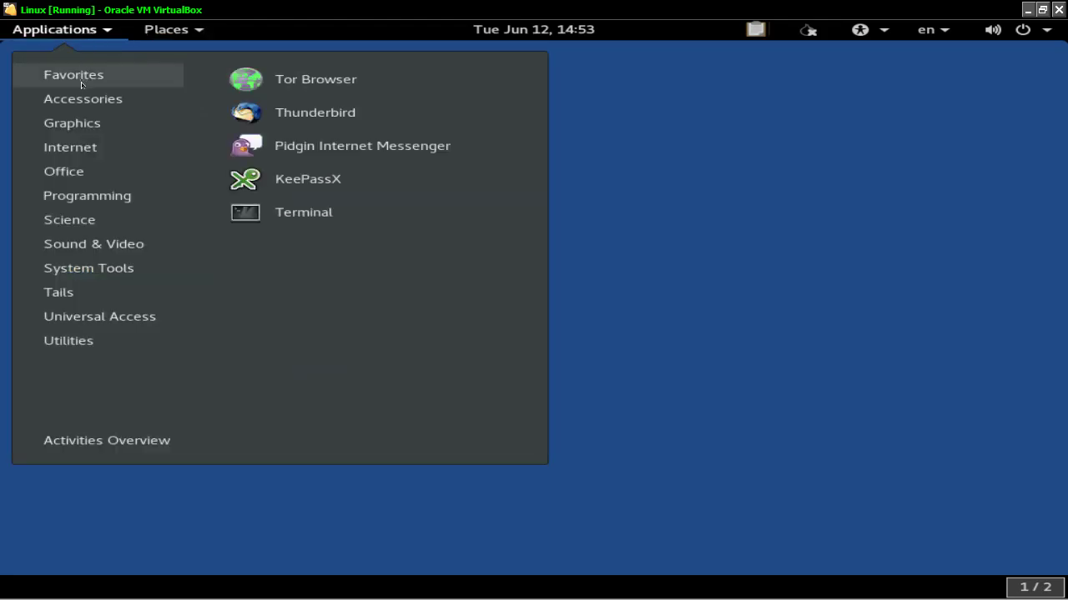
{"action": "mouse_move", "coordinate": [88, 100]}
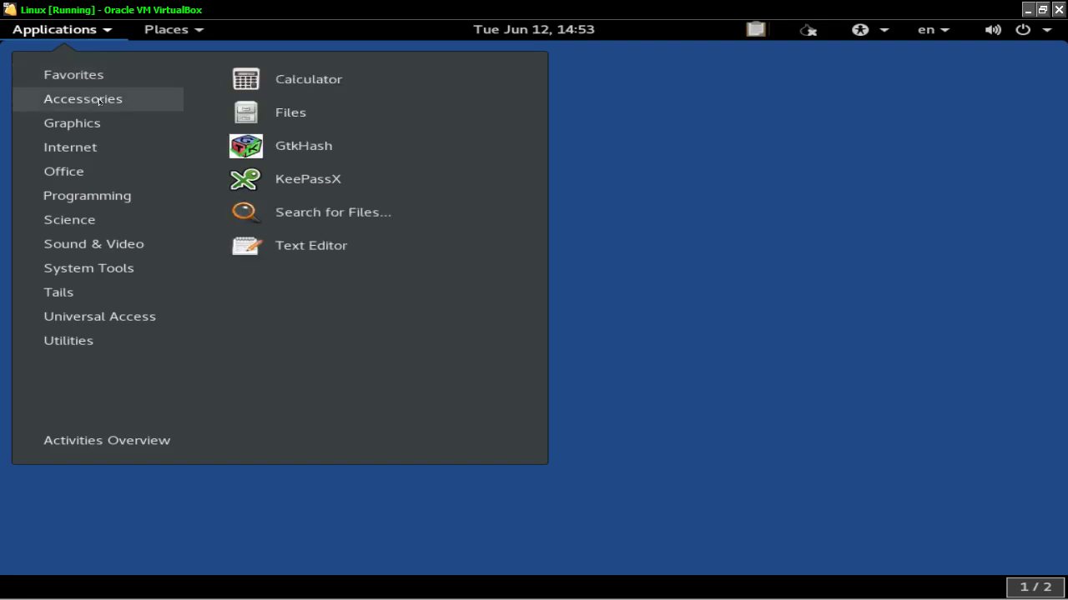
{"action": "left_click", "coordinate": [277, 79]}
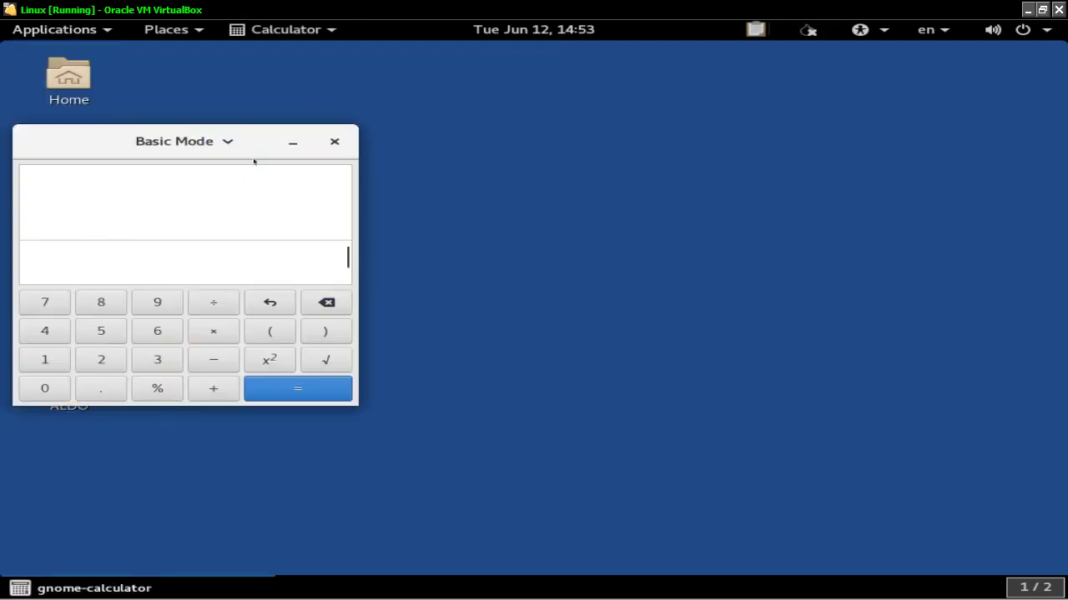
{"action": "left_click", "coordinate": [227, 141]}
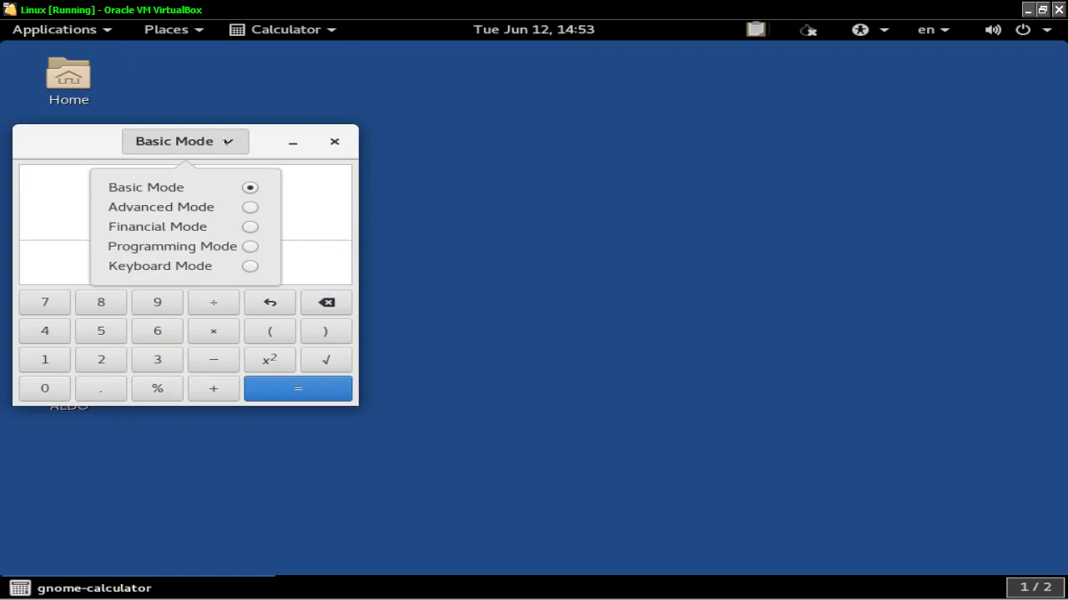
{"action": "left_click", "coordinate": [251, 266]}
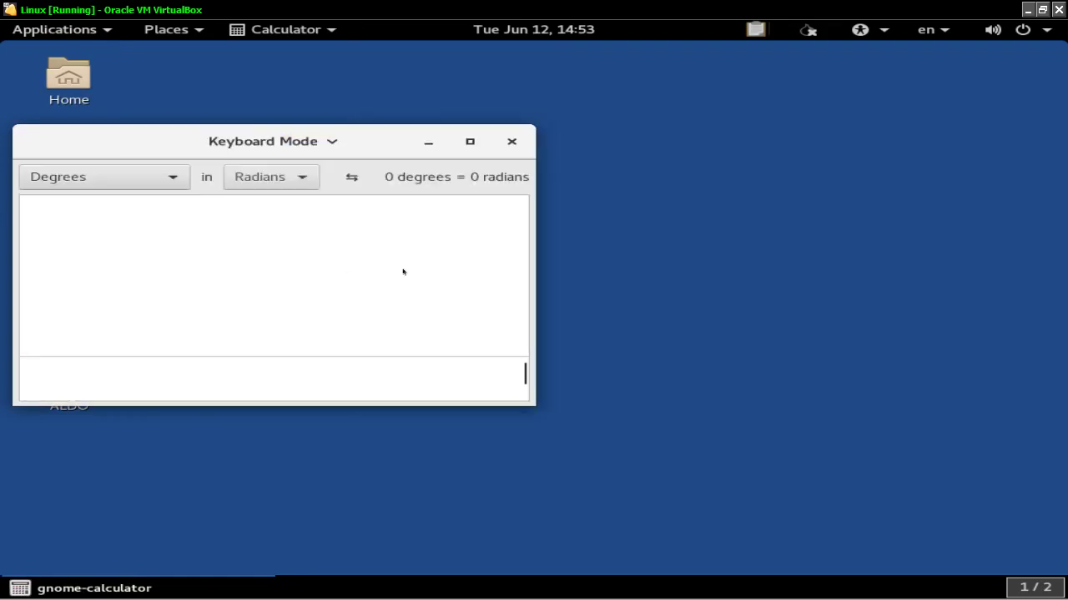
{"action": "left_click", "coordinate": [509, 143]}
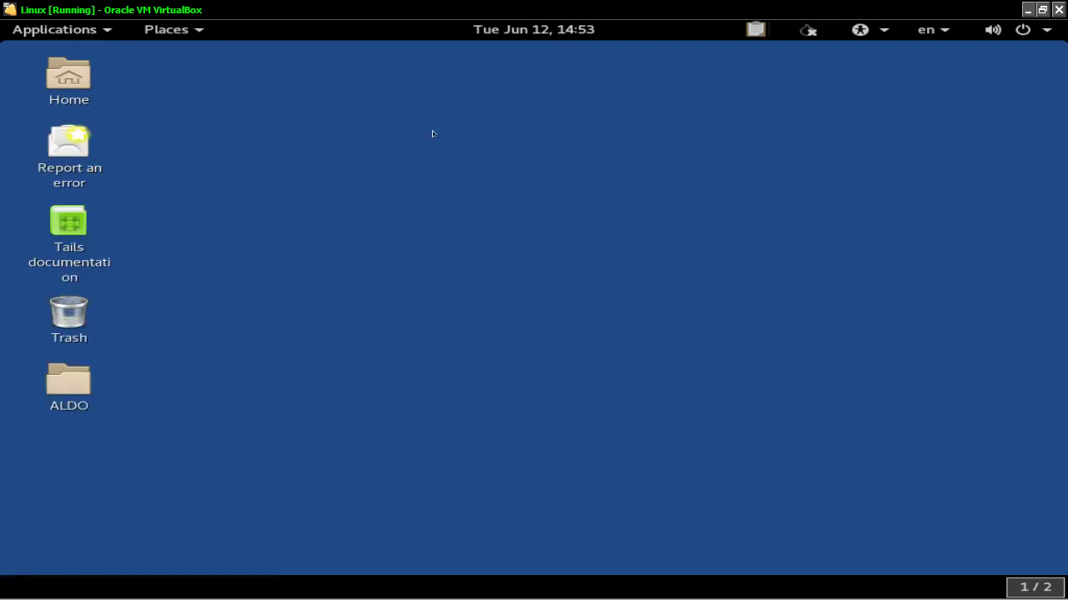
Open the Files manager at the home folder, view its sorting and view options, and close it.
{"action": "left_click", "coordinate": [87, 31]}
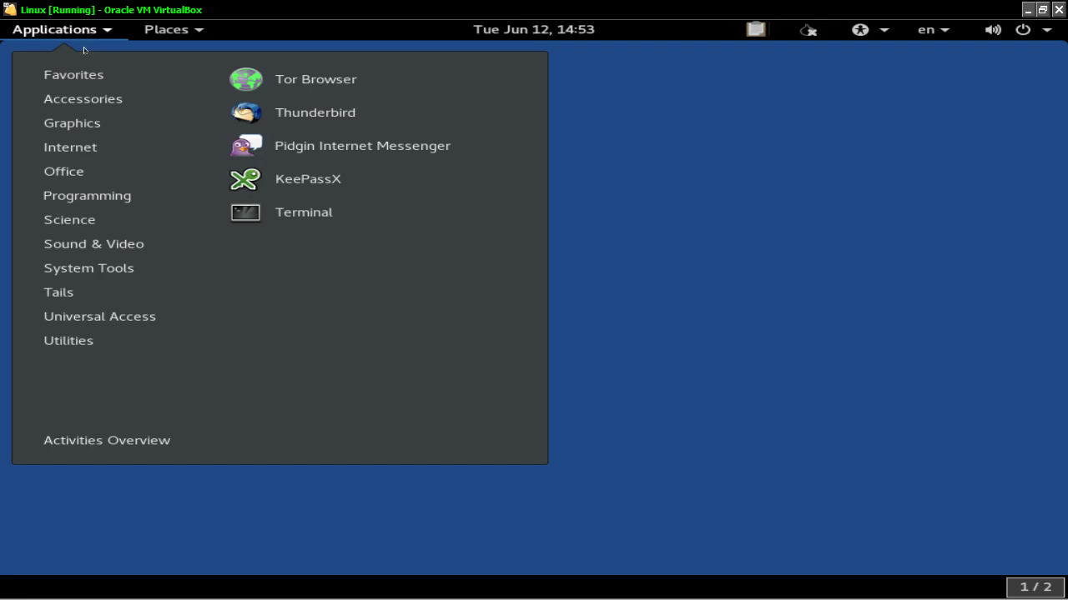
{"action": "mouse_move", "coordinate": [134, 101]}
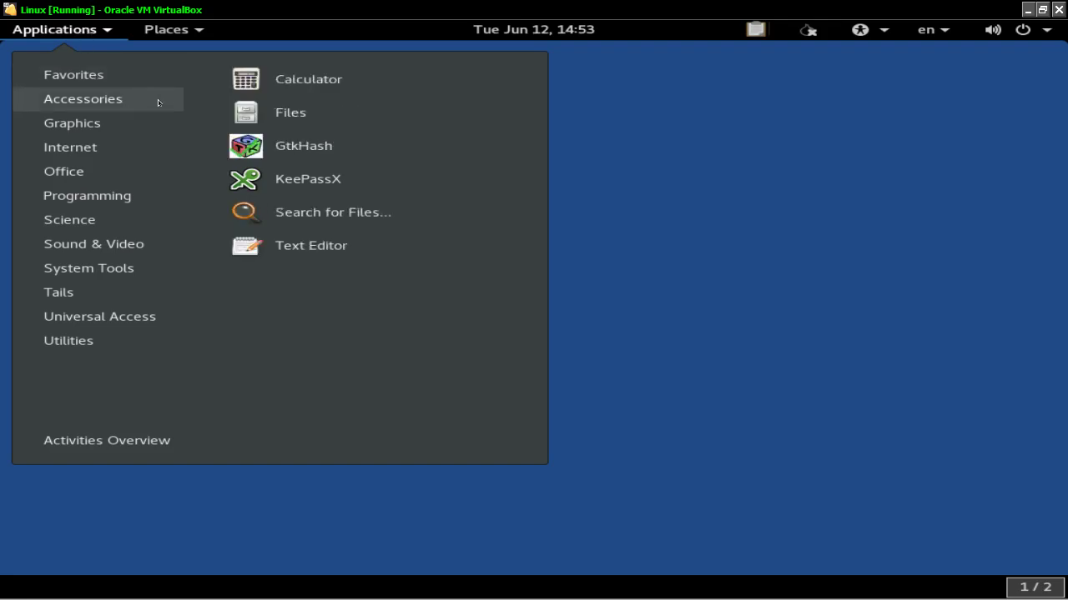
{"action": "left_click", "coordinate": [295, 108]}
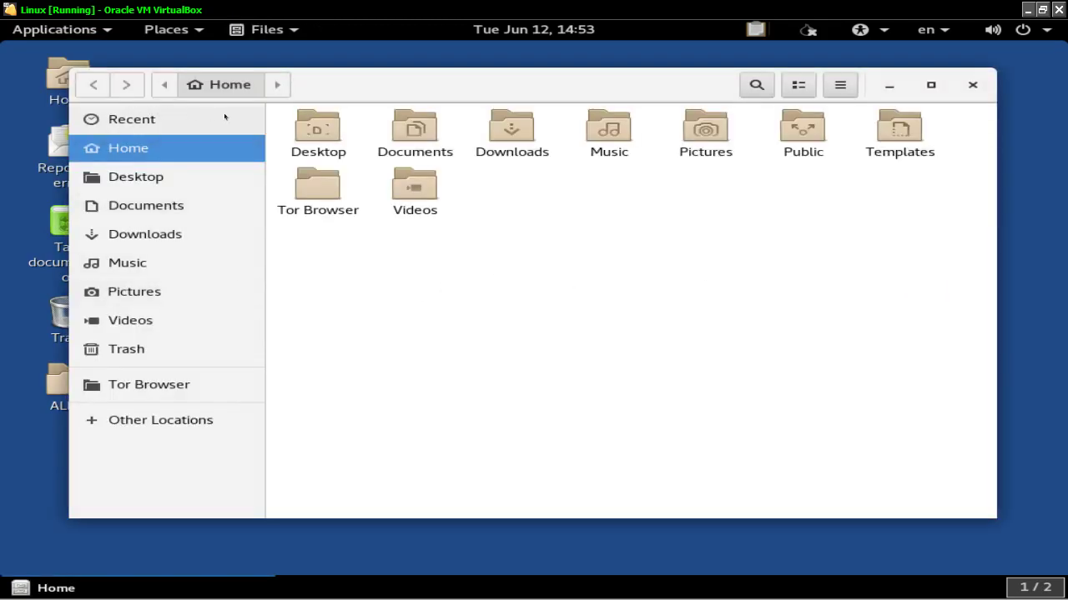
{"action": "left_click", "coordinate": [839, 85]}
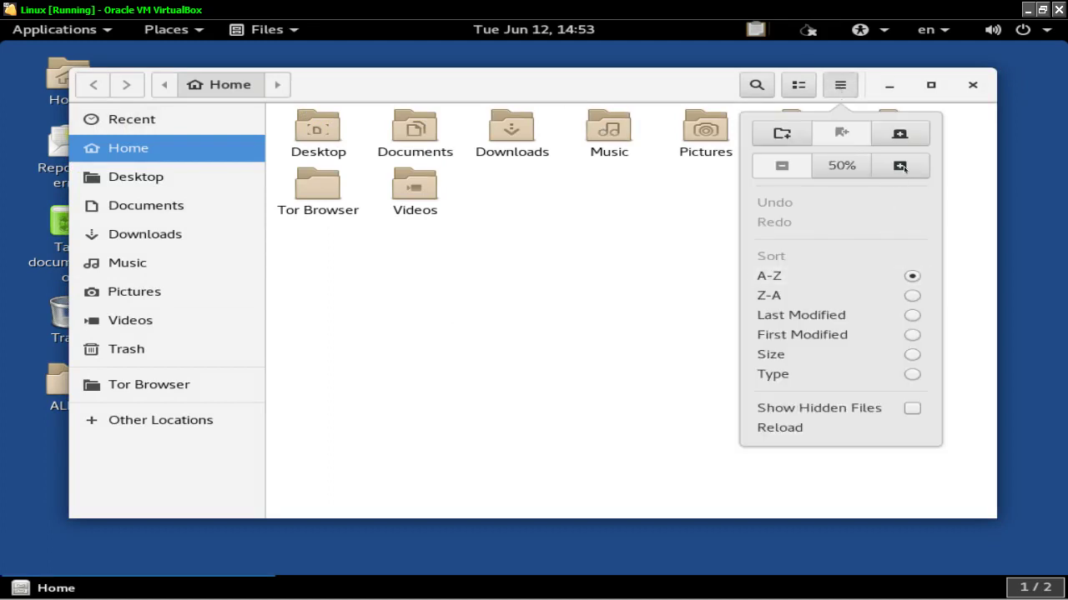
{"action": "left_click", "coordinate": [972, 85]}
{"action": "left_click", "coordinate": [973, 85]}
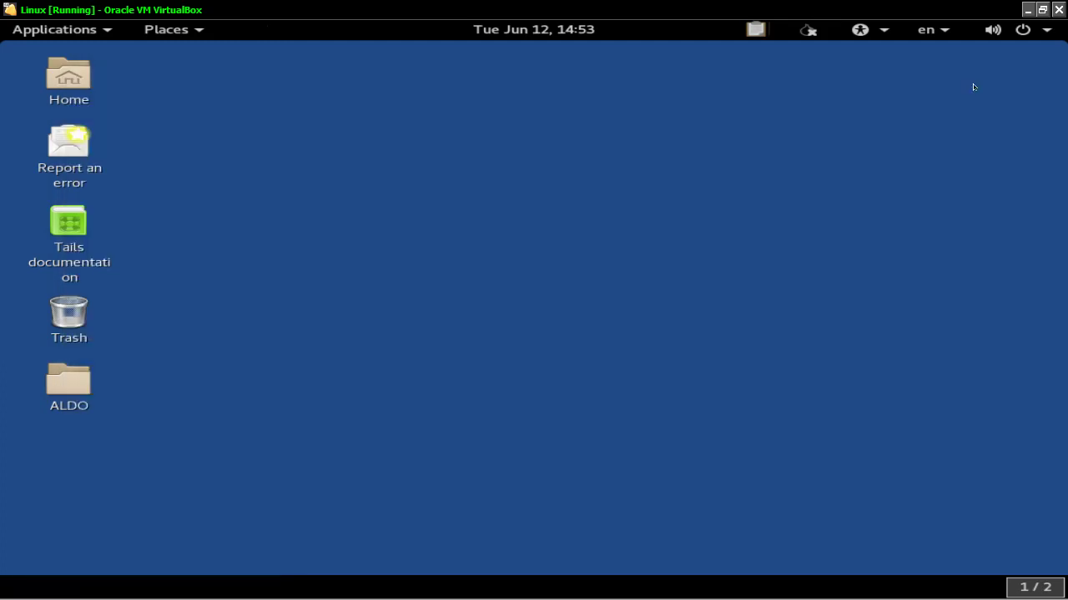
Launch the Text Editor and write "Aldo Computers" on the first line of the blank document.
{"action": "left_click", "coordinate": [65, 31]}
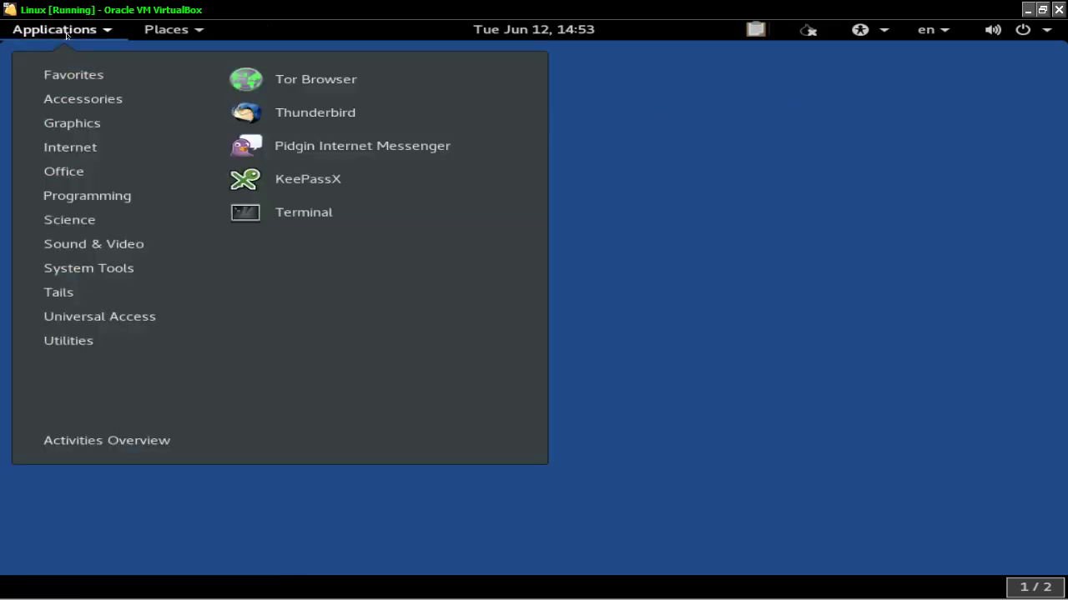
{"action": "mouse_move", "coordinate": [118, 104]}
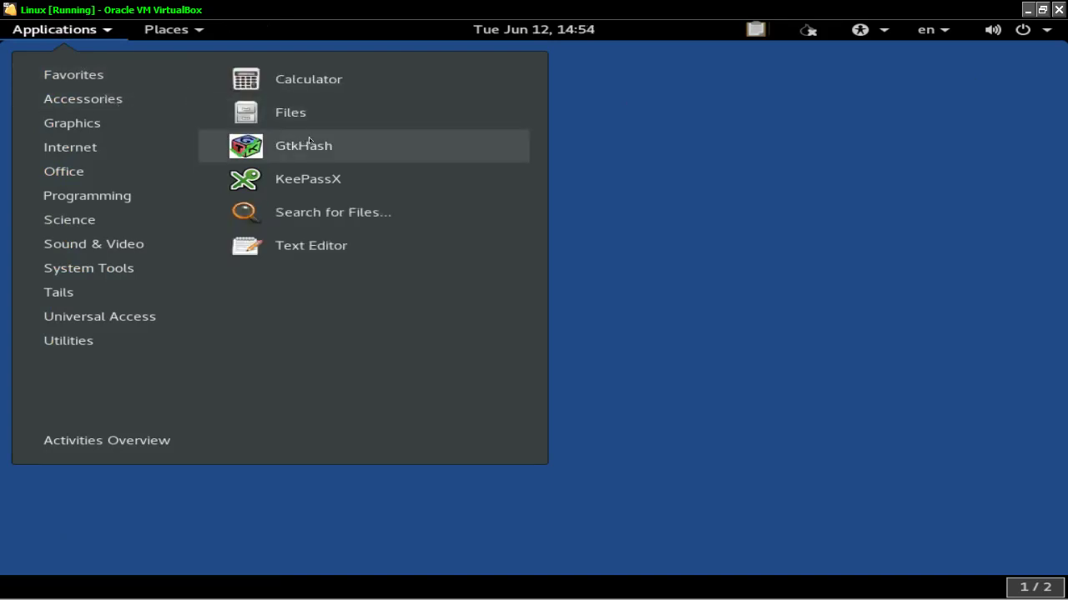
{"action": "left_click", "coordinate": [335, 251]}
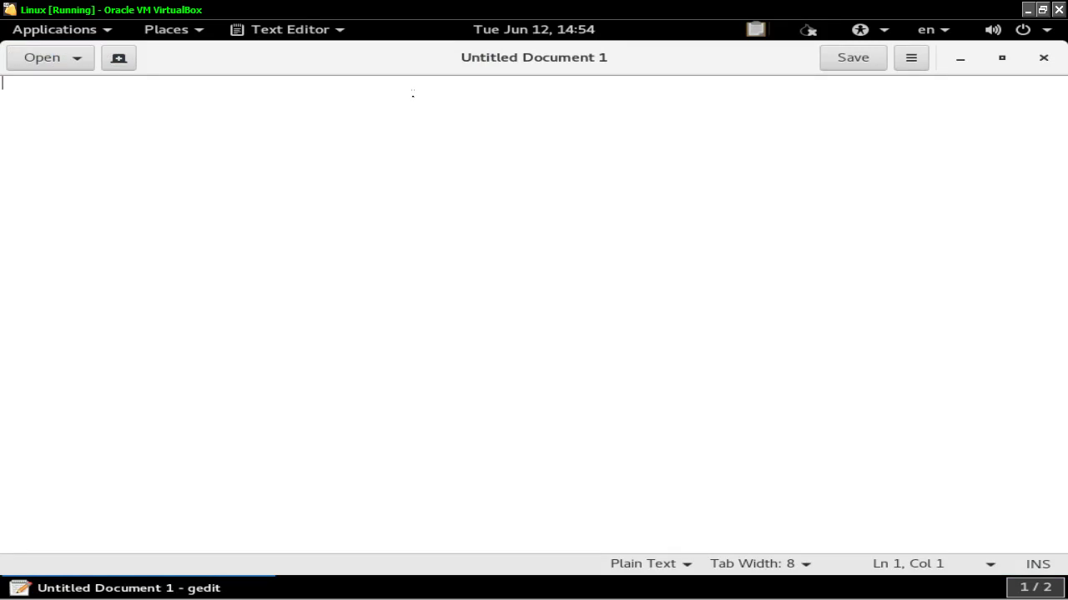
{"action": "type", "text": "Aldo "}
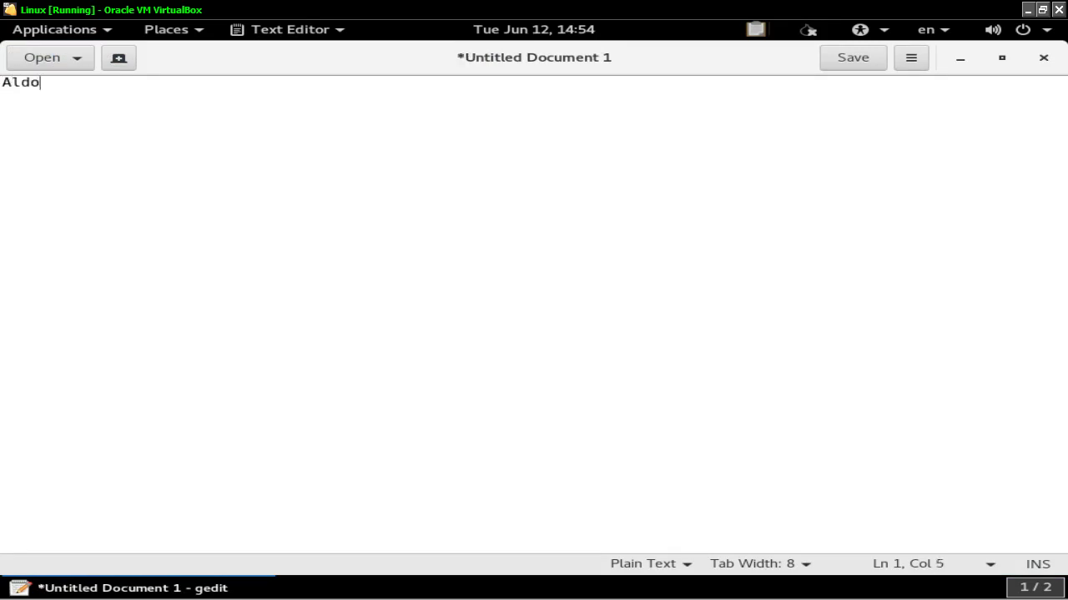
{"action": "type", "text": "Compu"}
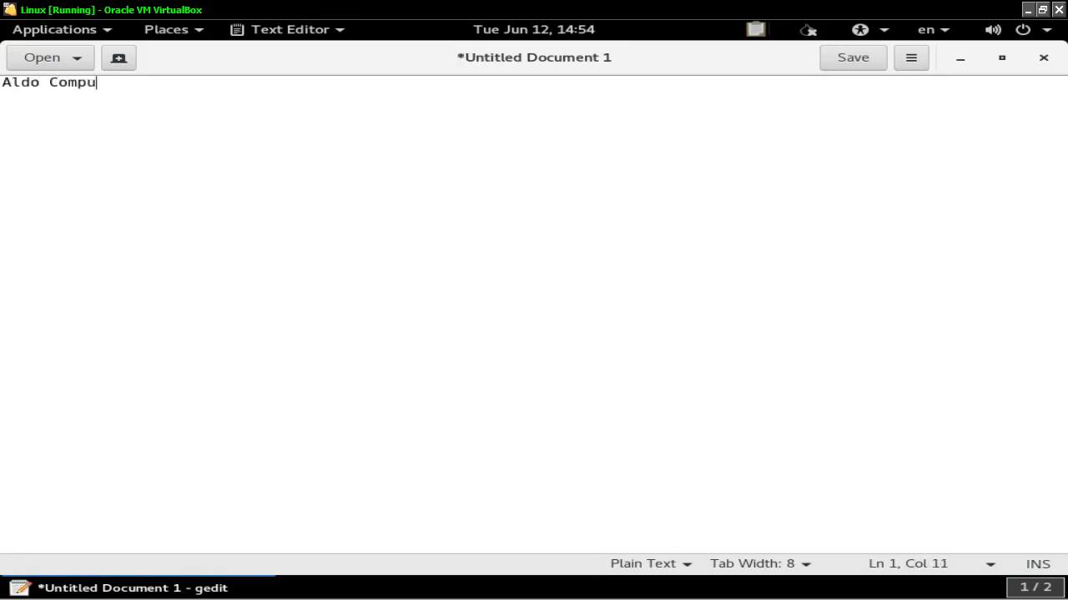
{"action": "type", "text": "ters"}
{"action": "key", "text": "Return"}
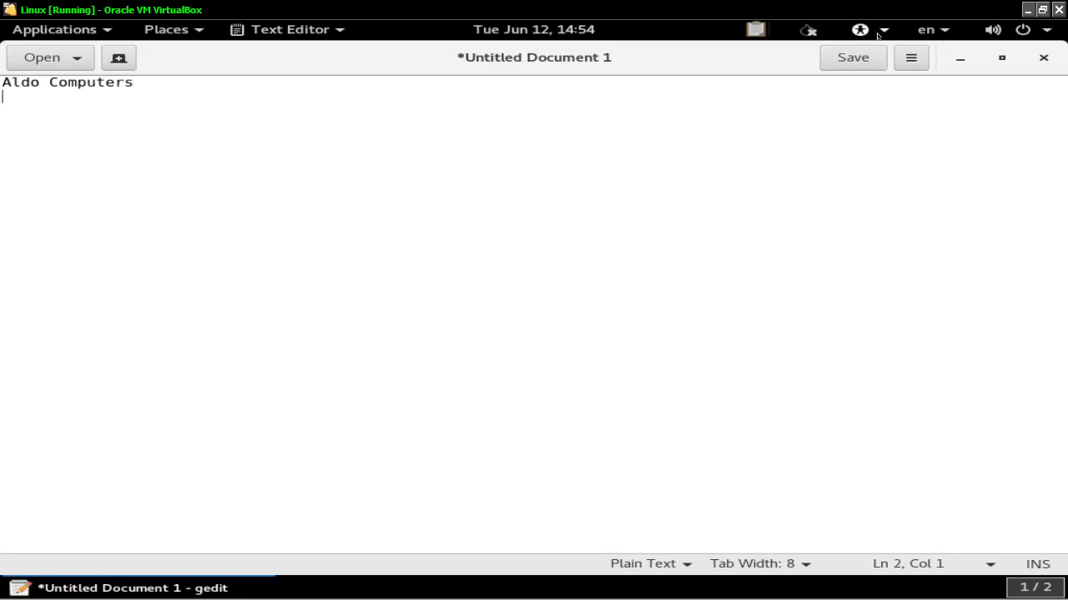
Close the Text Editor without saving the untitled document.
{"action": "left_click", "coordinate": [1036, 57]}
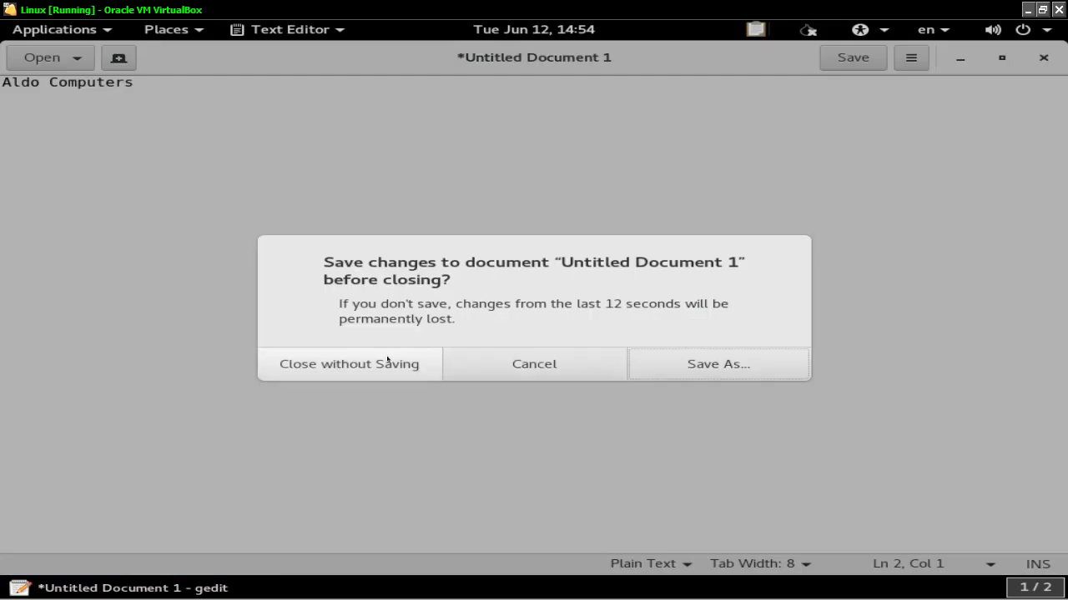
{"action": "left_click", "coordinate": [439, 364]}
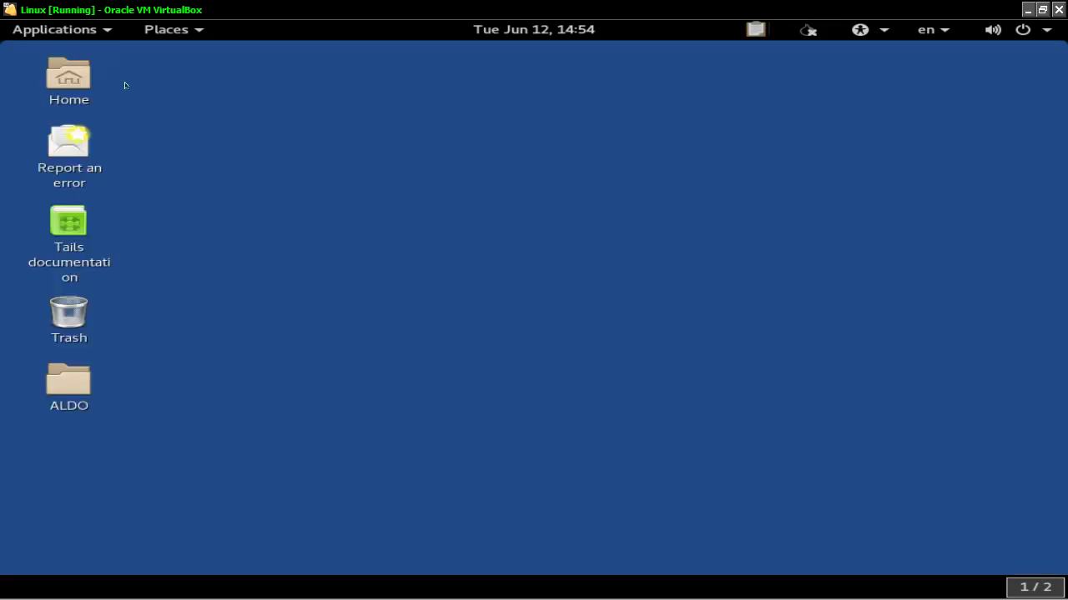
Look through the Accessories, Graphics and Internet applications and start Tor Browser despite Tor not being ready.
{"action": "left_click", "coordinate": [54, 29]}
{"action": "mouse_move", "coordinate": [87, 101]}
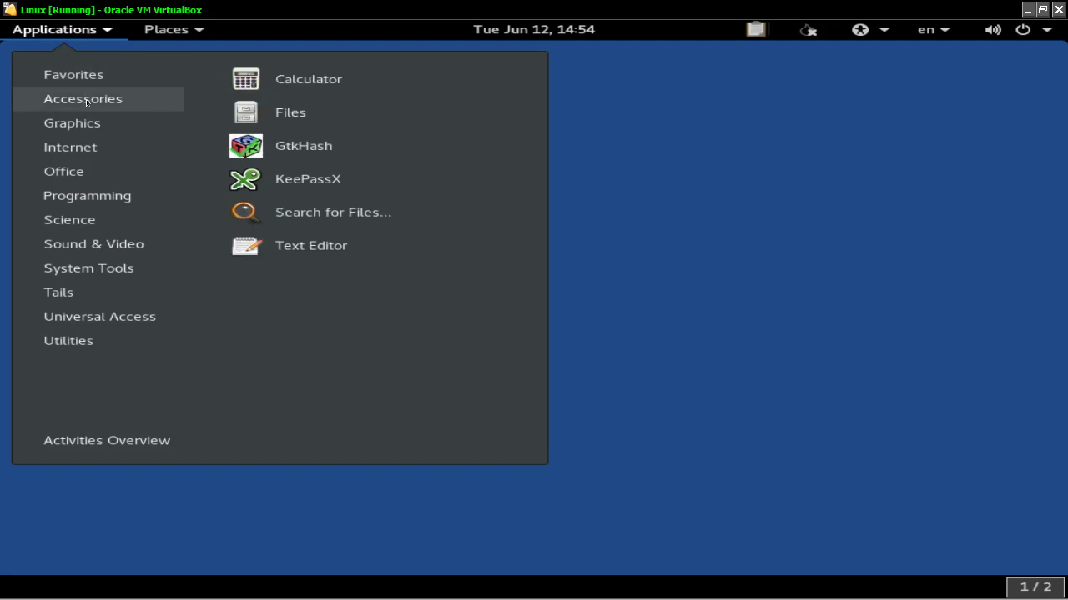
{"action": "mouse_move", "coordinate": [87, 127]}
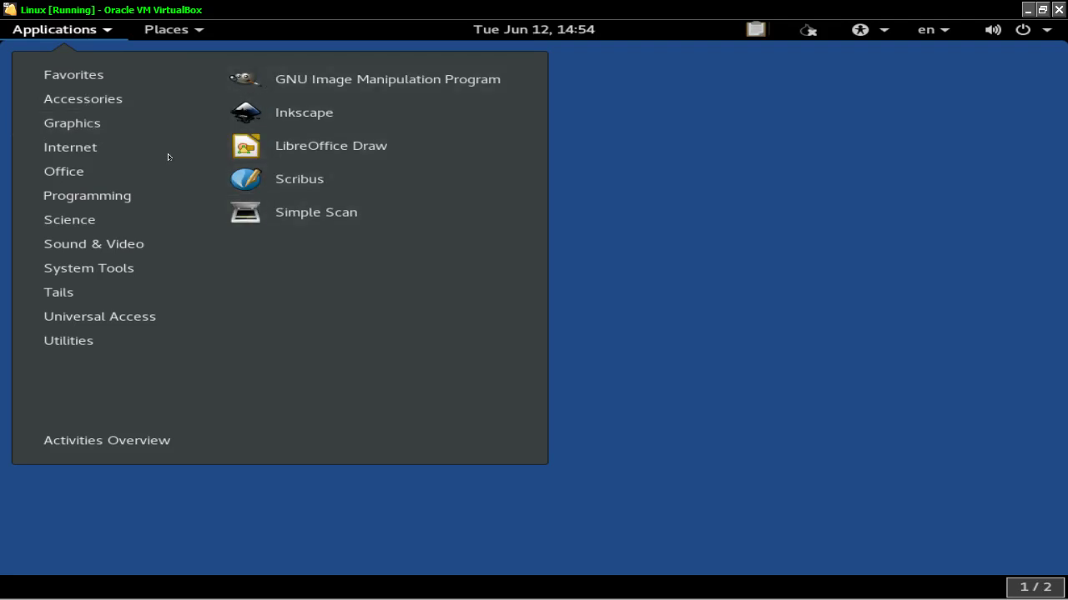
{"action": "mouse_move", "coordinate": [102, 146]}
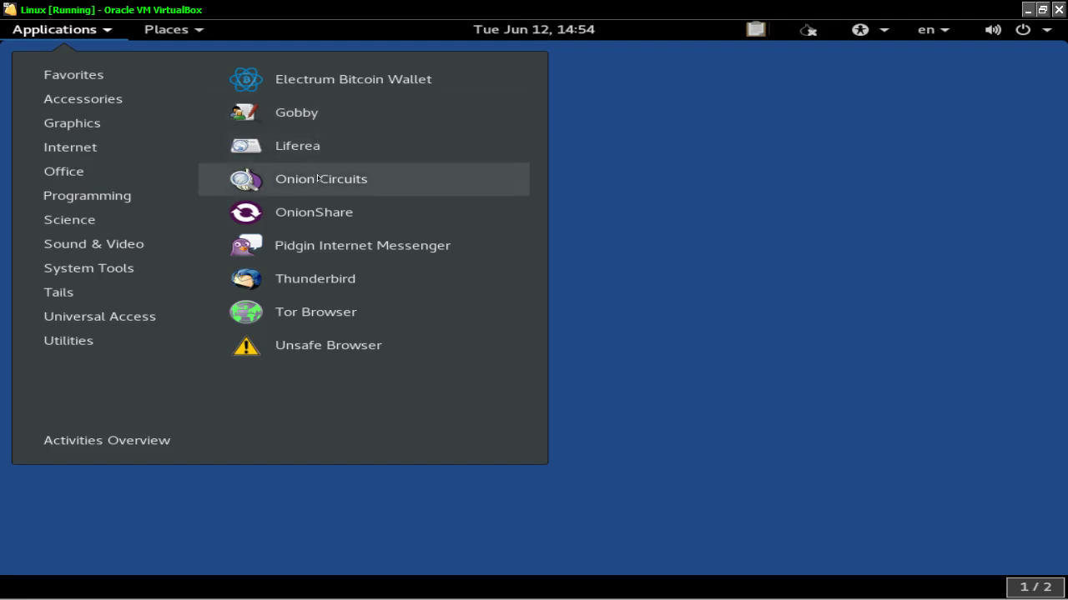
{"action": "left_click", "coordinate": [325, 313]}
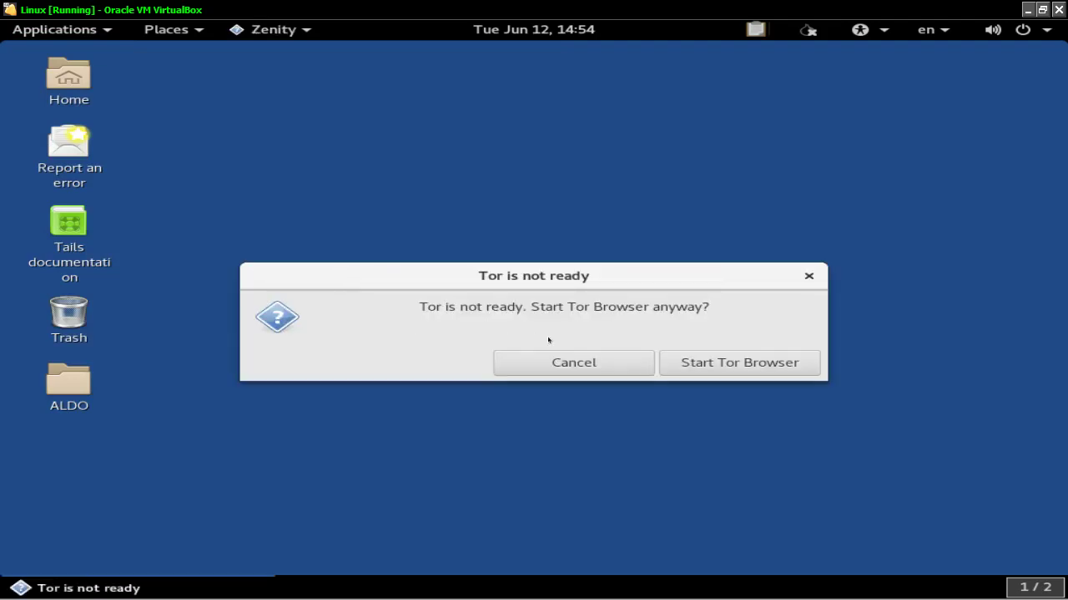
{"action": "left_click", "coordinate": [702, 372]}
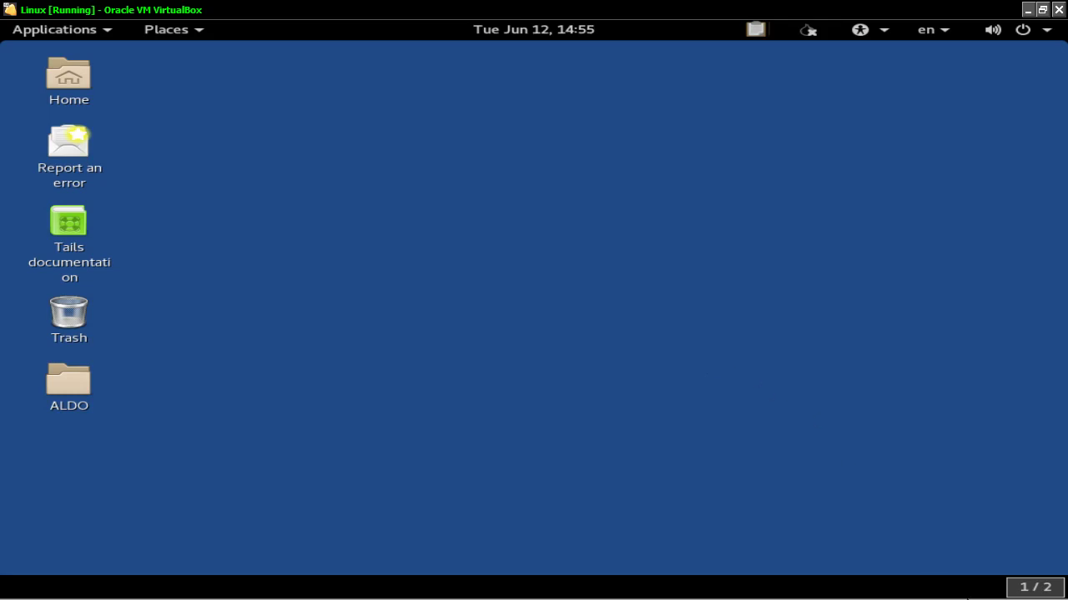
Switch the desktop to Workspace 2 and return to Workspace 1.
{"action": "left_click", "coordinate": [1029, 588]}
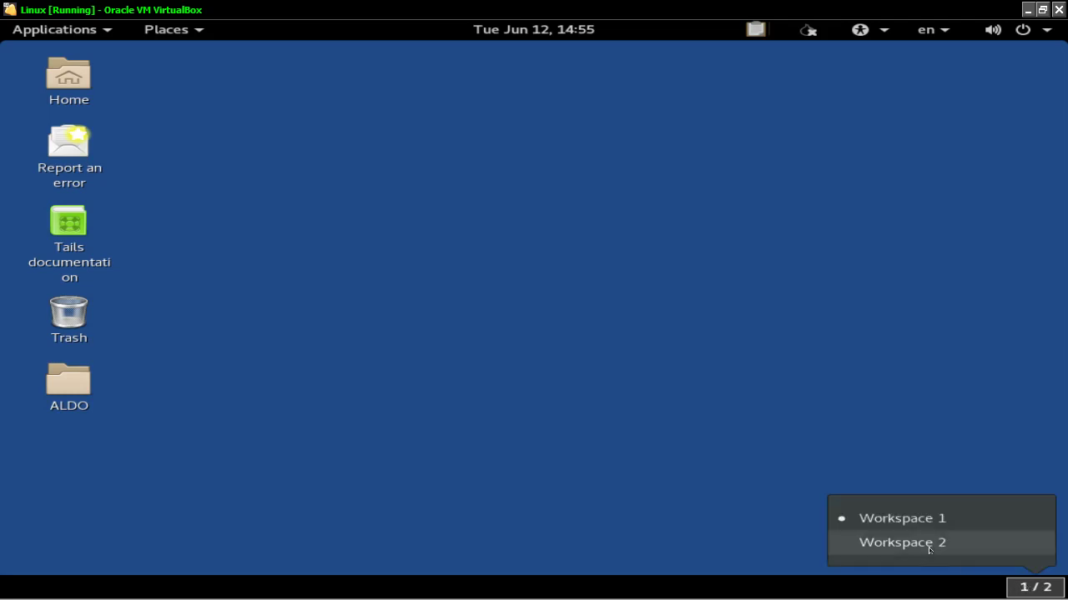
{"action": "left_click", "coordinate": [928, 543]}
{"action": "left_click", "coordinate": [1024, 585]}
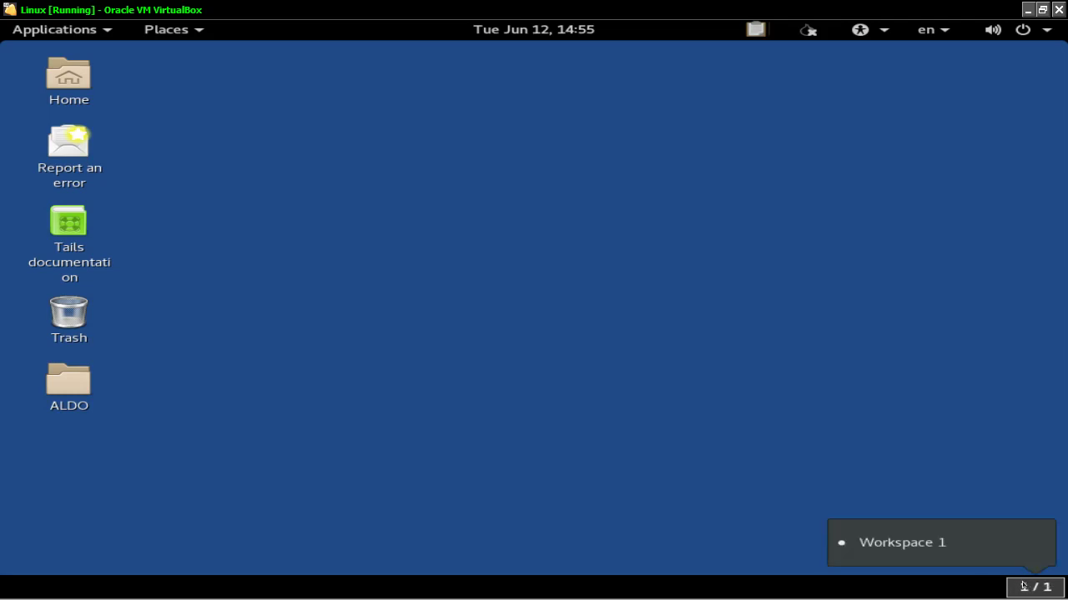
{"action": "left_click", "coordinate": [942, 546]}
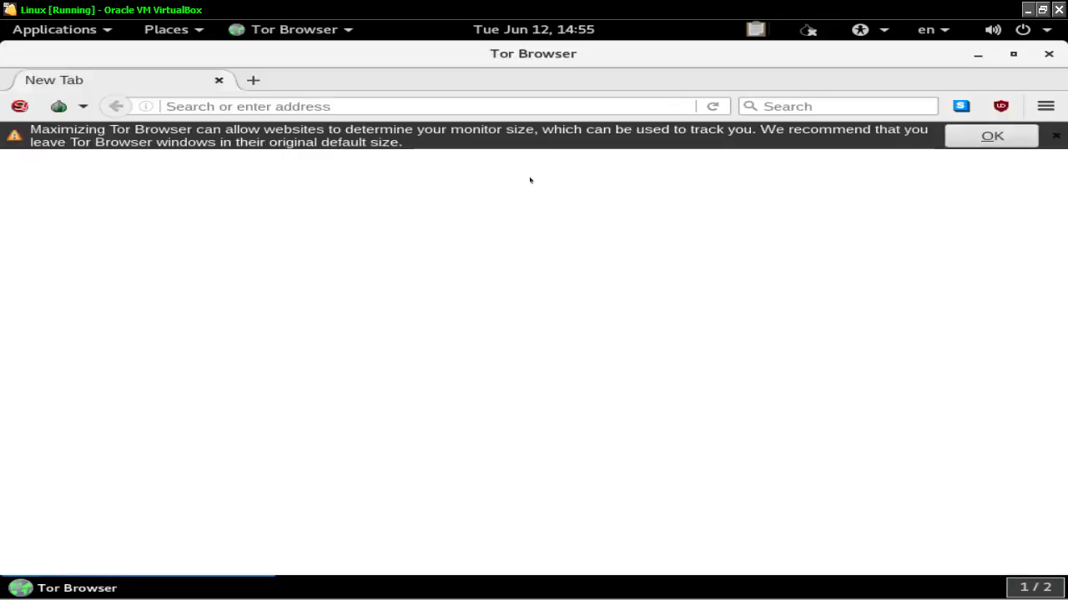
Dismiss Tor Browser's maximizing notice, view its main menu options, and close the browser.
{"action": "left_click", "coordinate": [959, 133]}
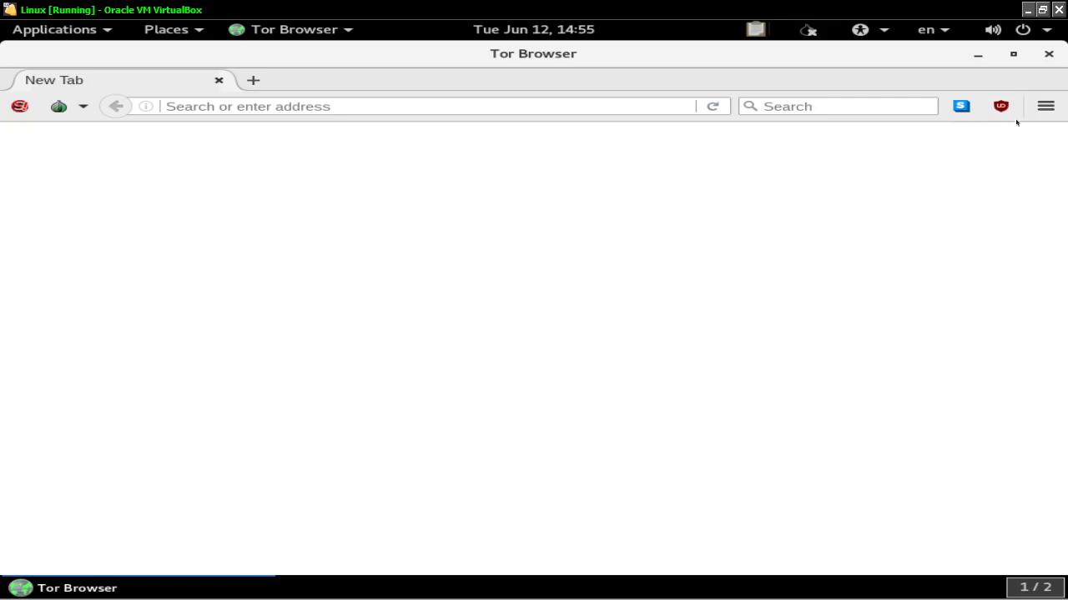
{"action": "left_click", "coordinate": [1056, 108]}
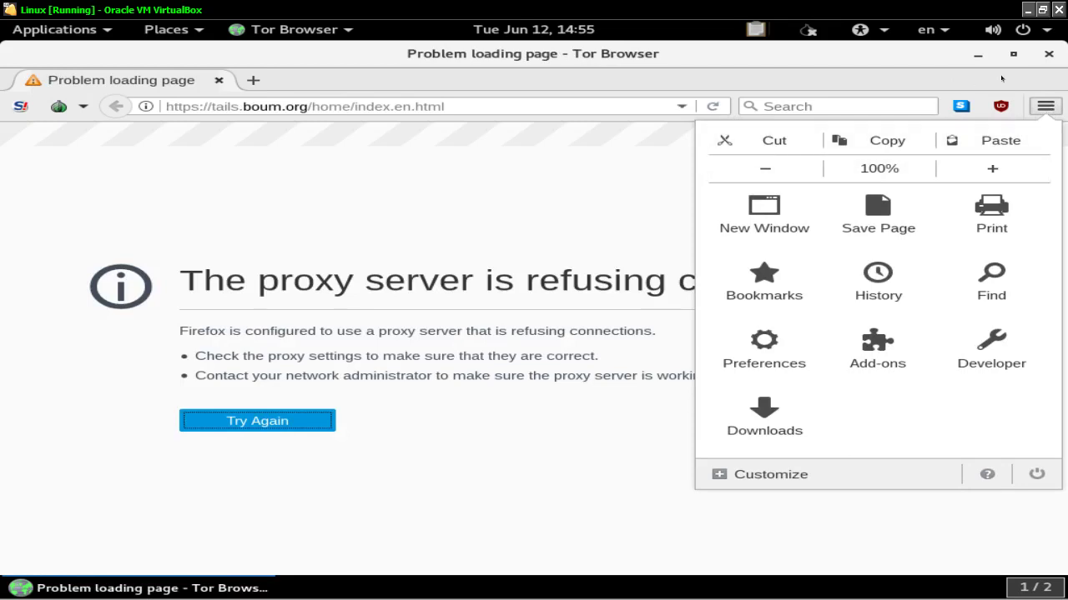
{"action": "left_click", "coordinate": [1048, 54]}
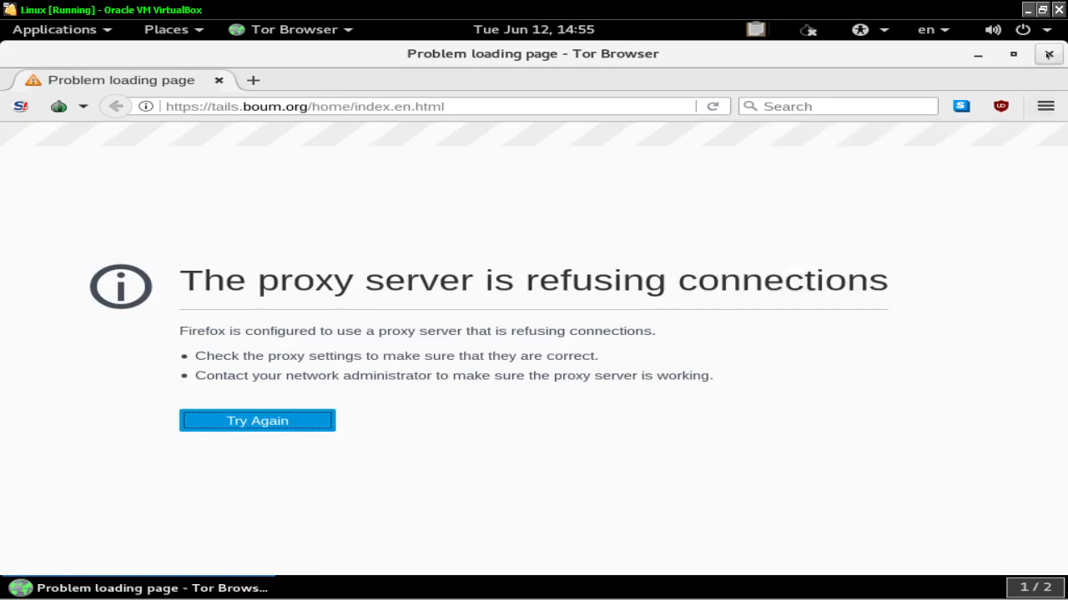
{"action": "left_click", "coordinate": [1049, 54]}
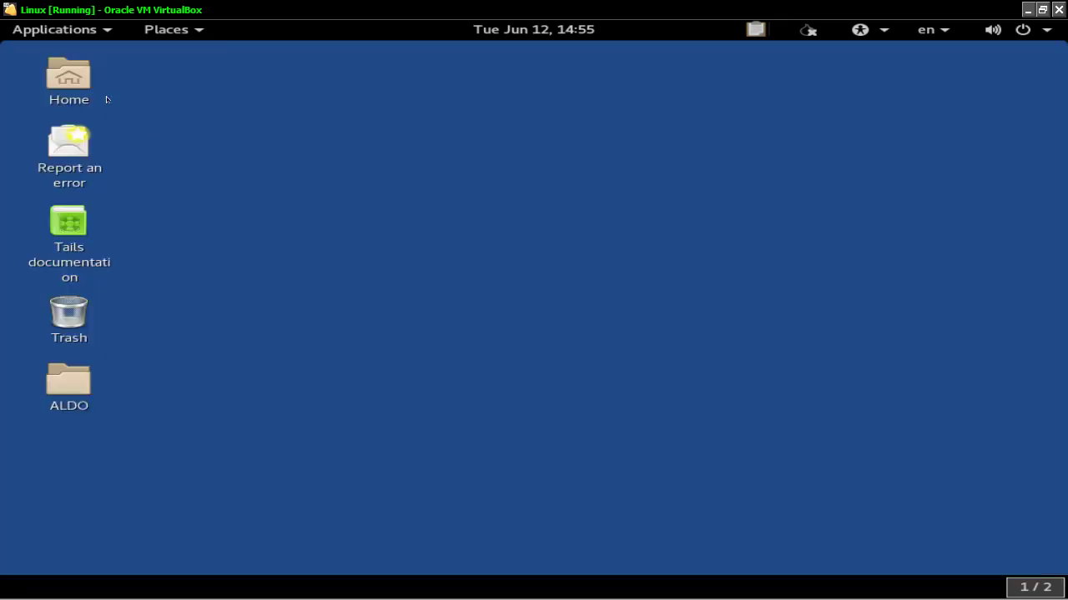
Launch Poedit from the Programming applications, view its welcome page, and close it.
{"action": "left_click", "coordinate": [105, 30]}
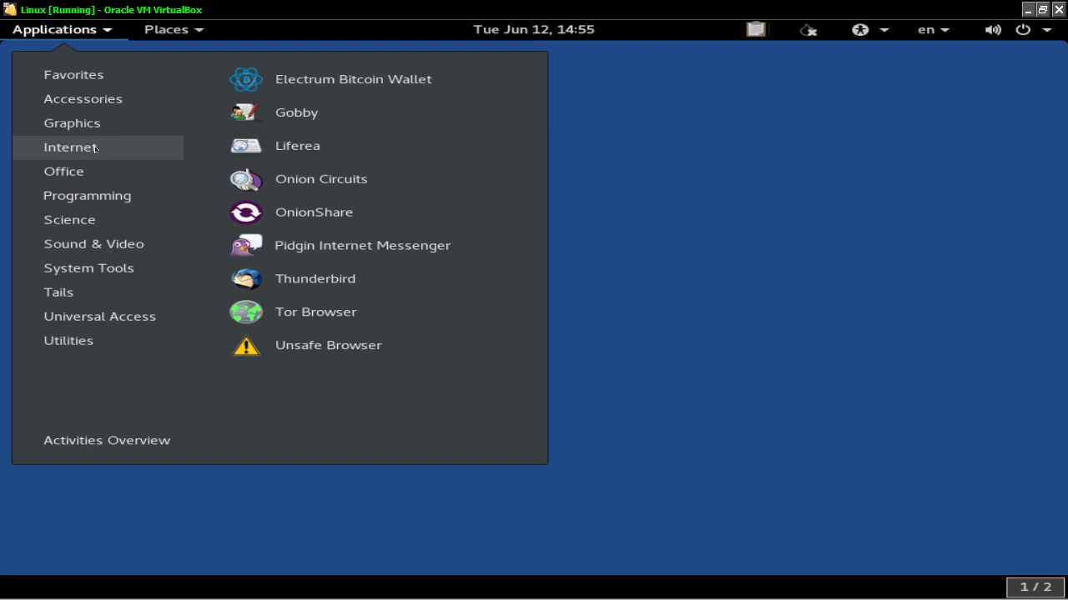
{"action": "mouse_move", "coordinate": [96, 175]}
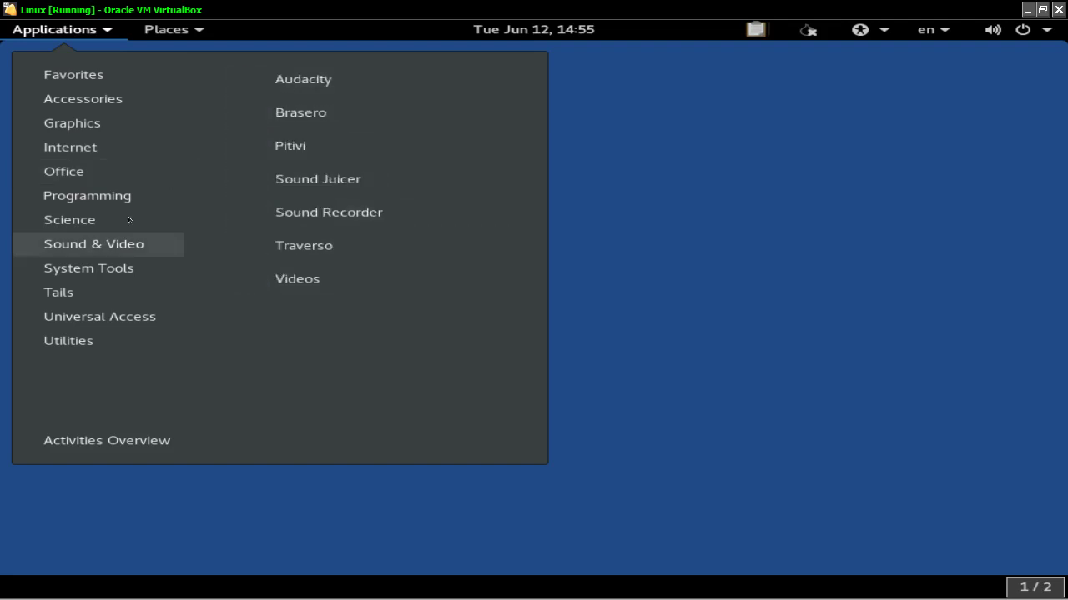
{"action": "mouse_move", "coordinate": [122, 196]}
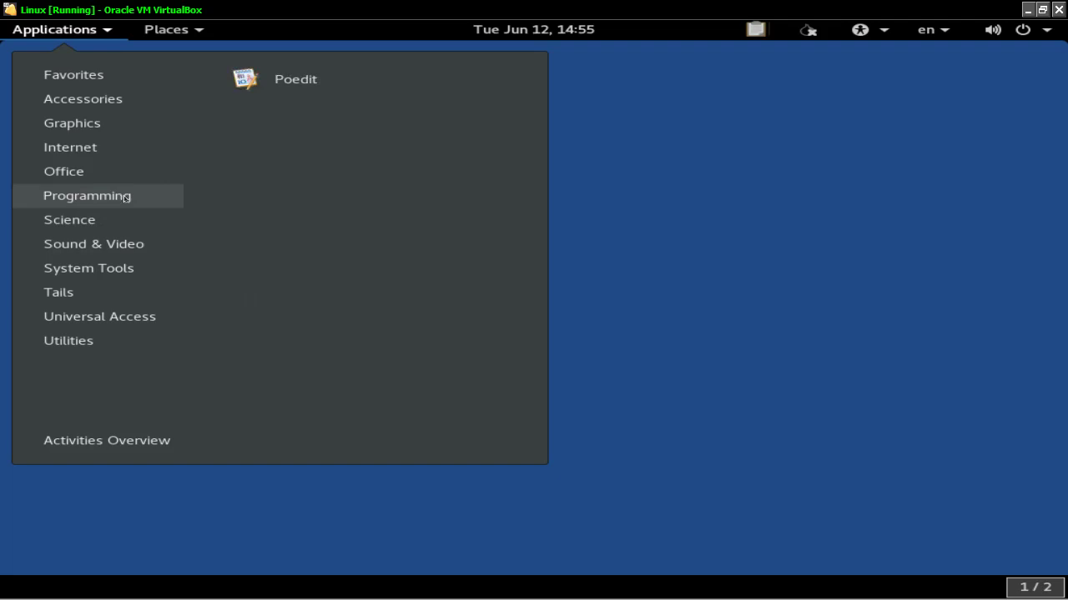
{"action": "left_click", "coordinate": [264, 84]}
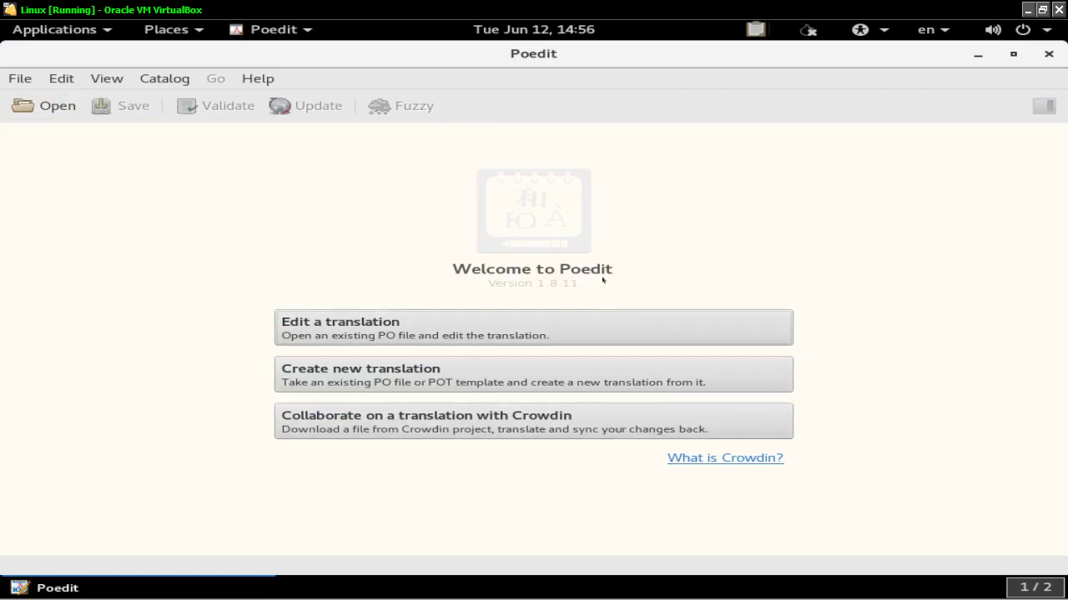
{"action": "left_click", "coordinate": [1040, 51]}
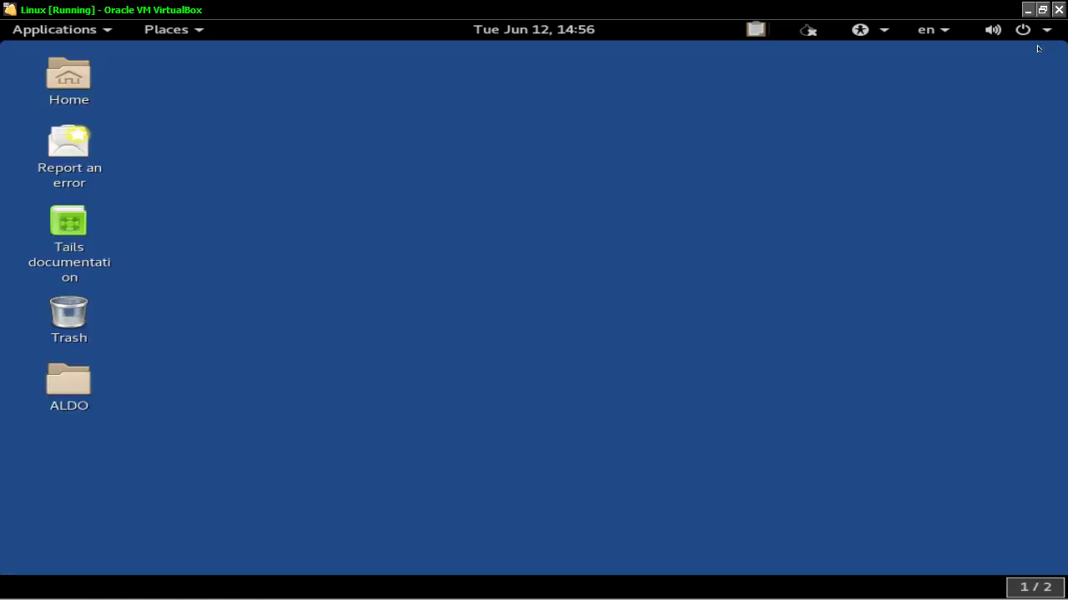
Look through the Science and Sound & Video applications, then open the Terminal from System Tools and close it with the exit command.
{"action": "left_click", "coordinate": [52, 30]}
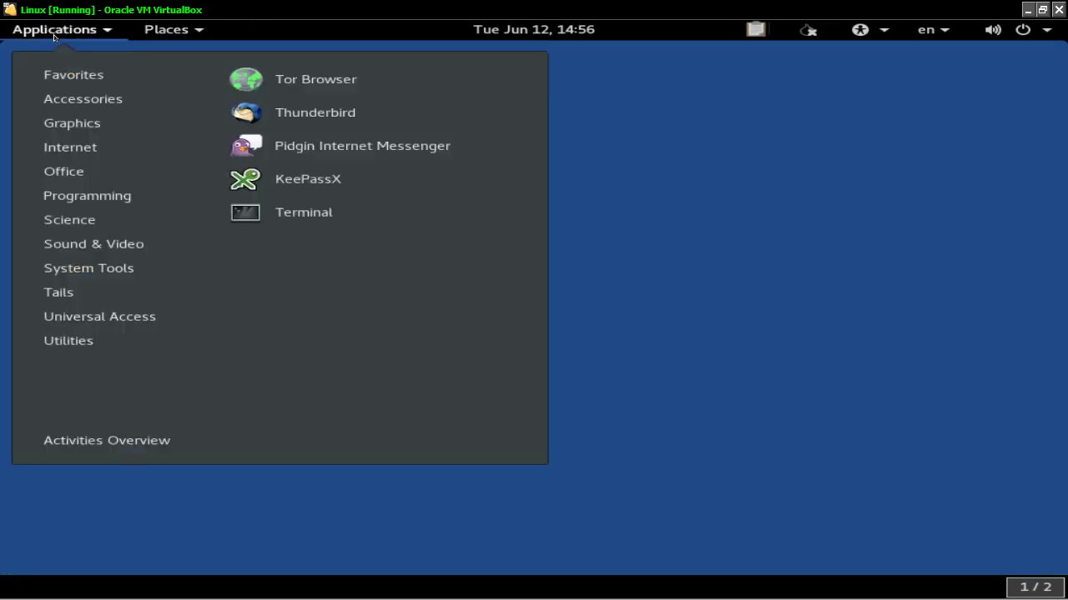
{"action": "mouse_move", "coordinate": [106, 224]}
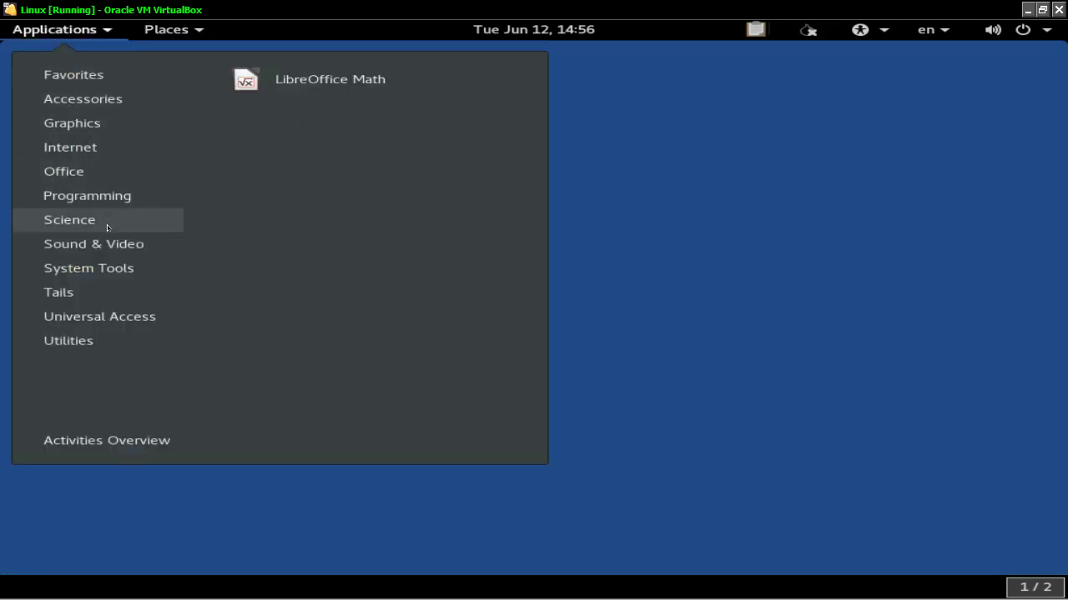
{"action": "mouse_move", "coordinate": [117, 245]}
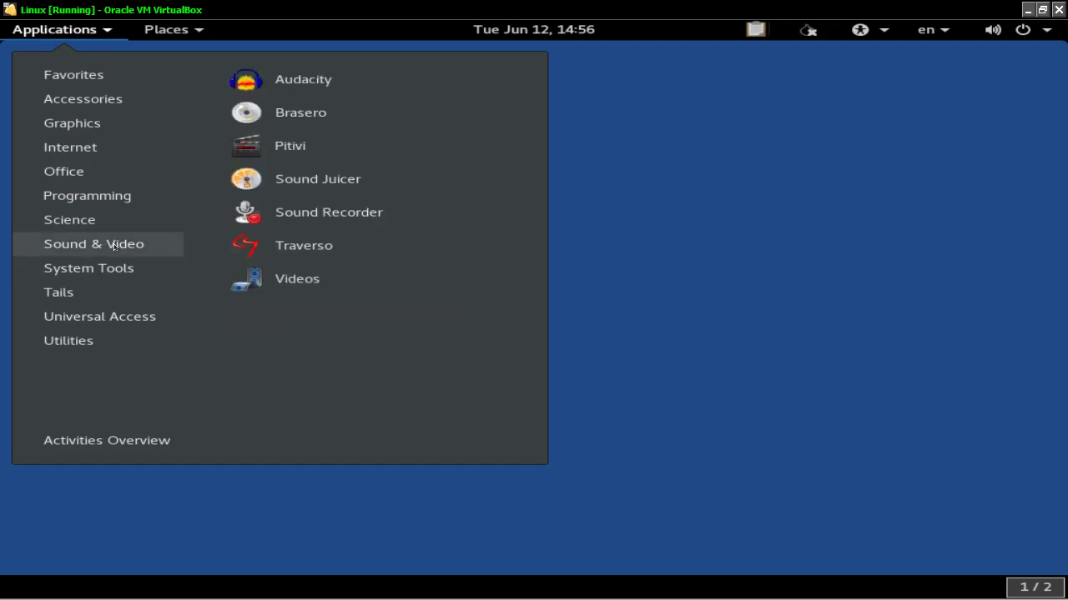
{"action": "mouse_move", "coordinate": [113, 270]}
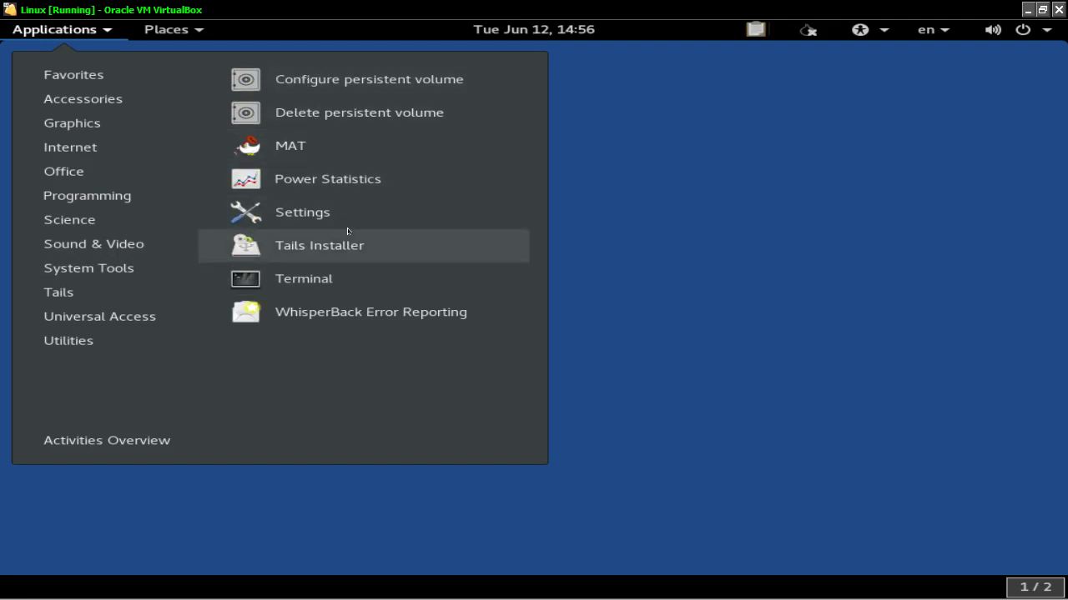
{"action": "left_click", "coordinate": [331, 280]}
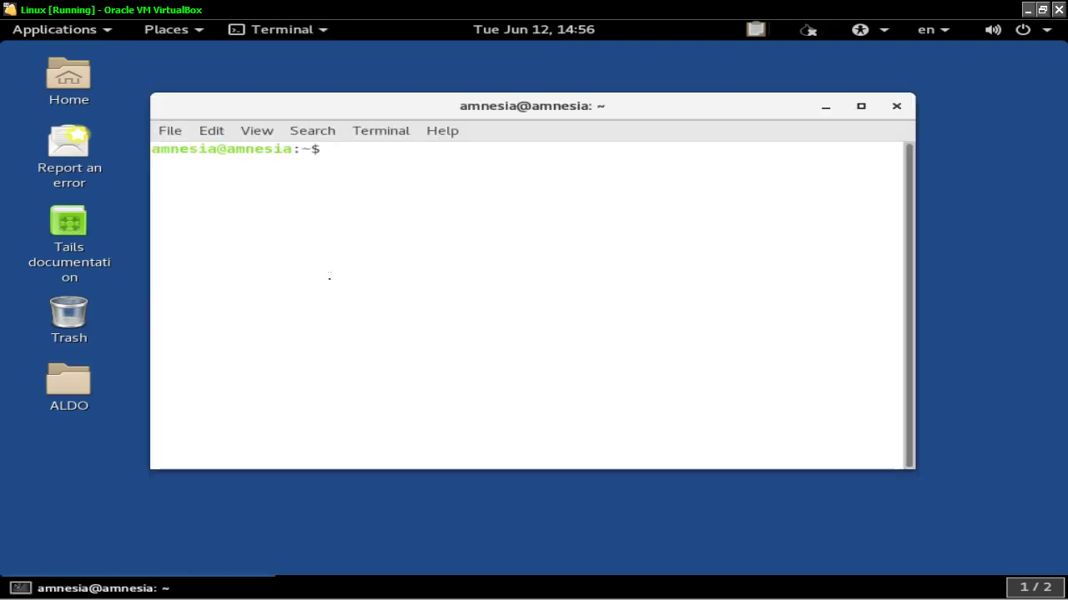
{"action": "type", "text": "exit"}
{"action": "key", "text": "Return"}
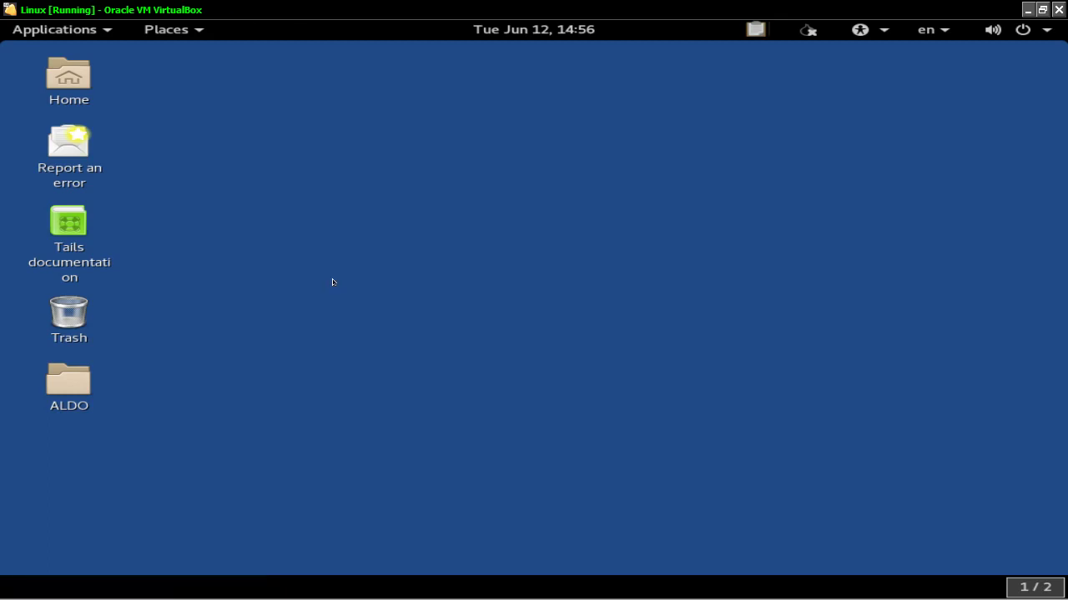
Open About Tails from the Tails applications, view the version and build information, and close it.
{"action": "left_click", "coordinate": [106, 34]}
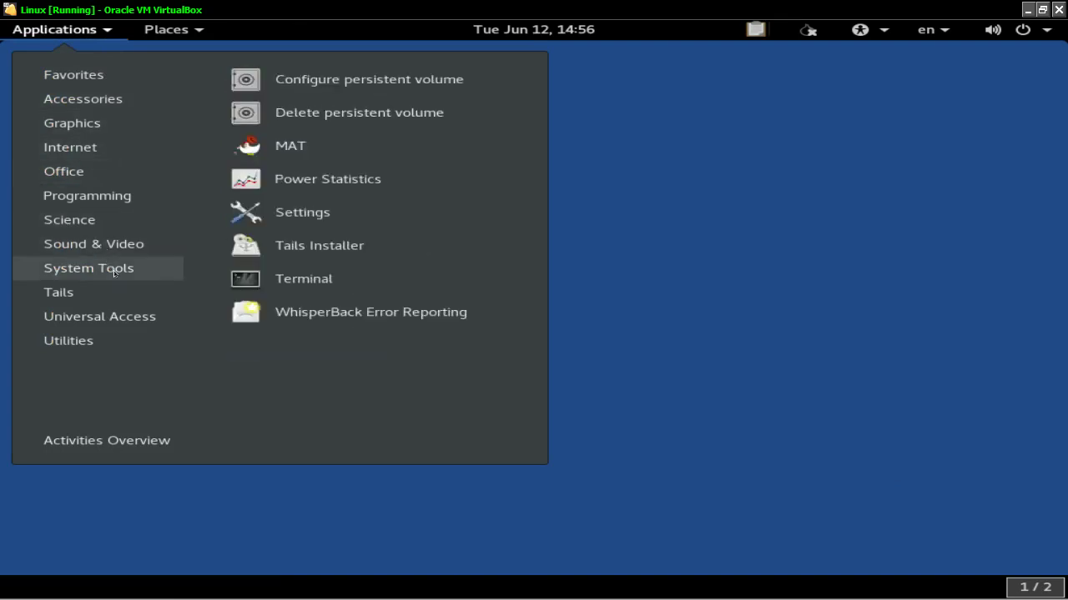
{"action": "mouse_move", "coordinate": [114, 290]}
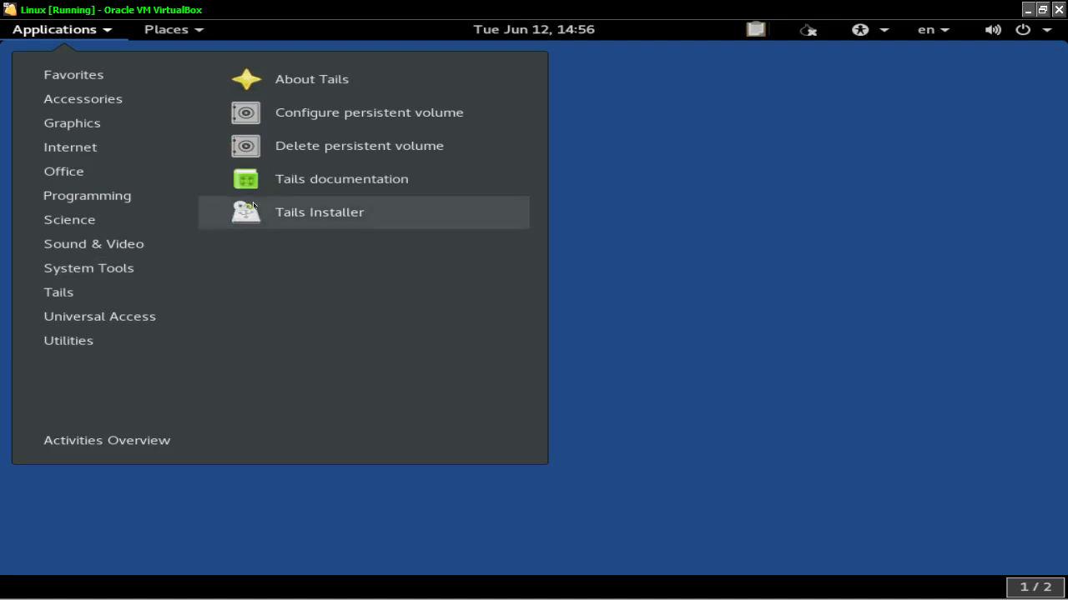
{"action": "left_click", "coordinate": [304, 81]}
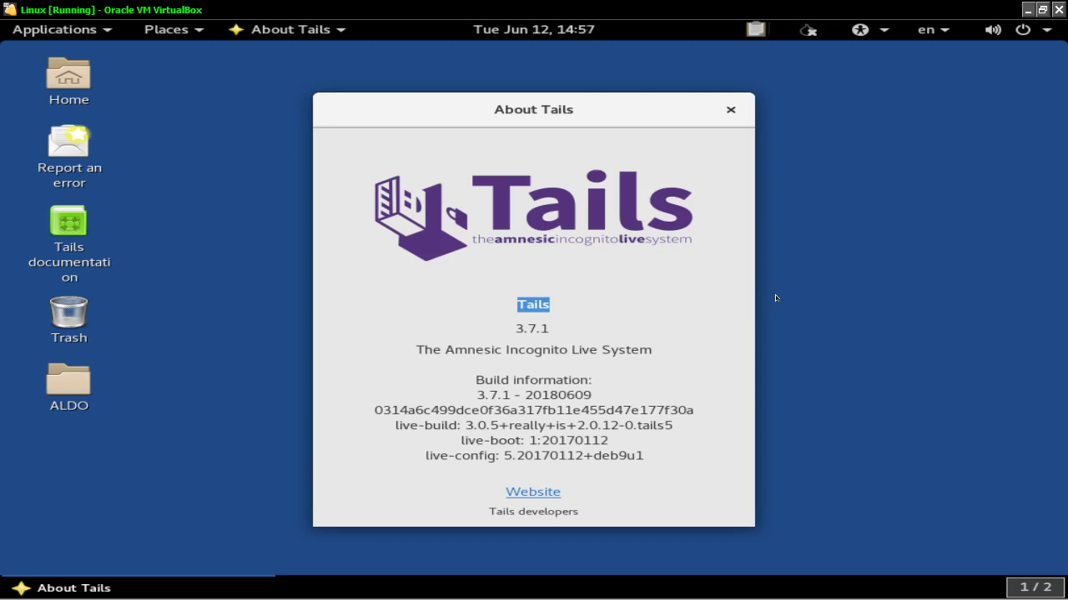
{"action": "left_click", "coordinate": [731, 109]}
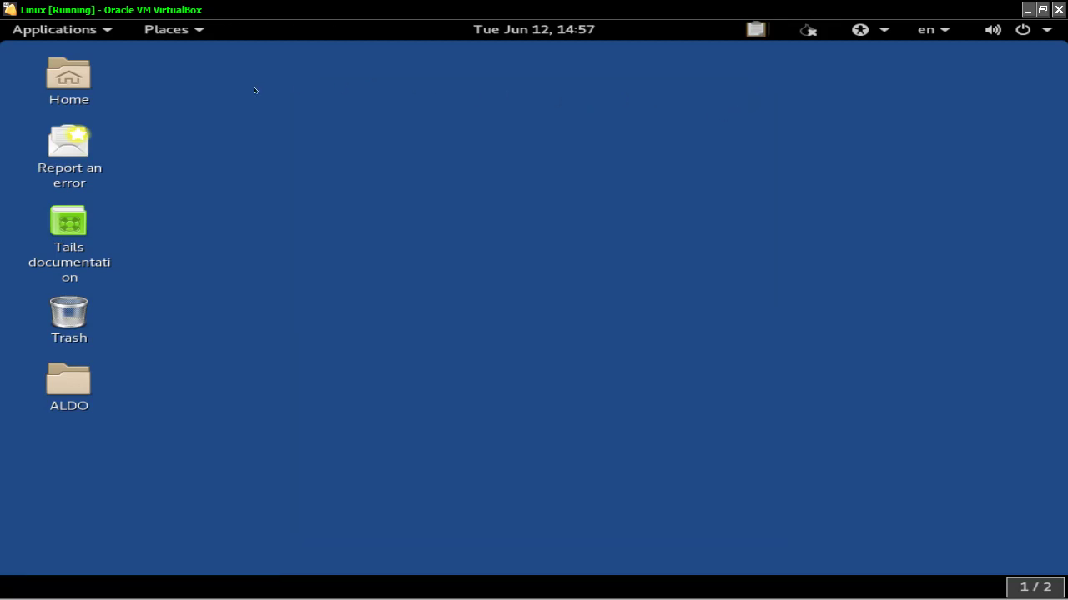
Look through the applications listed under Tails, System Tools, Universal Access and Utilities.
{"action": "left_click", "coordinate": [45, 35]}
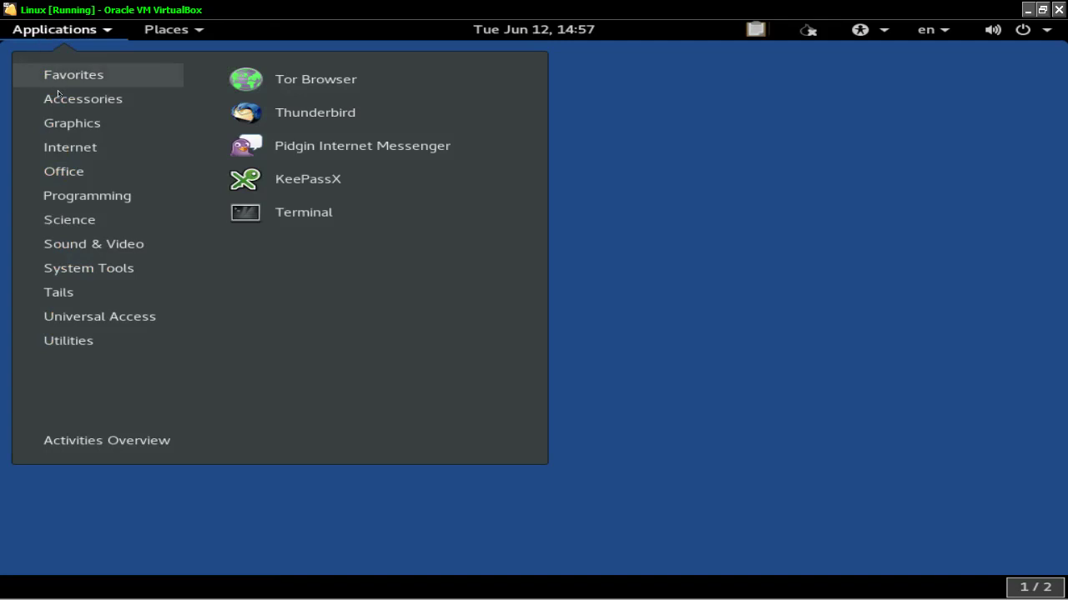
{"action": "mouse_move", "coordinate": [107, 295]}
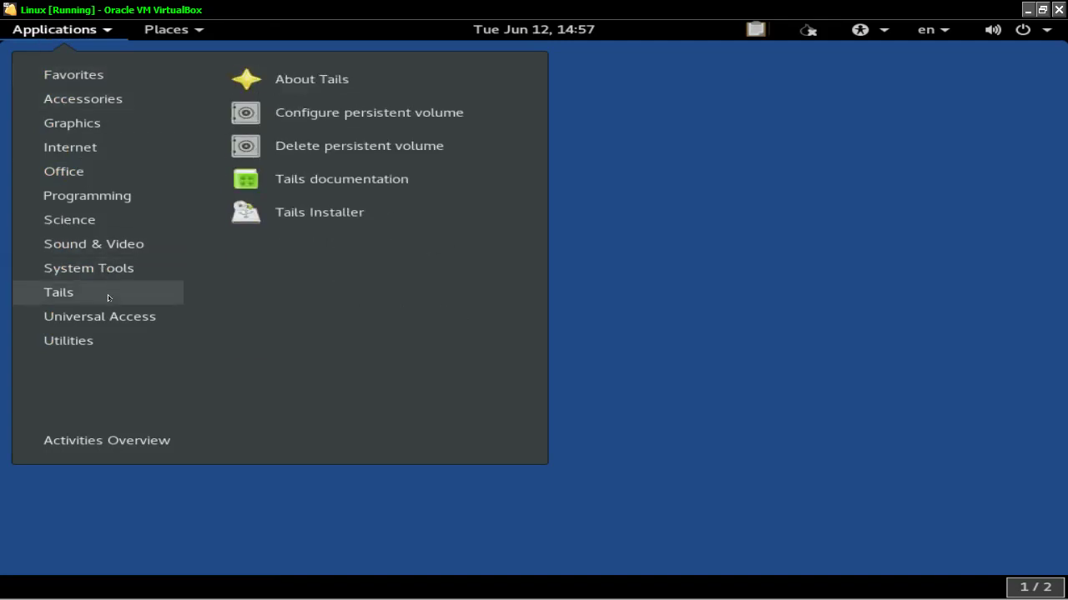
{"action": "mouse_move", "coordinate": [151, 273]}
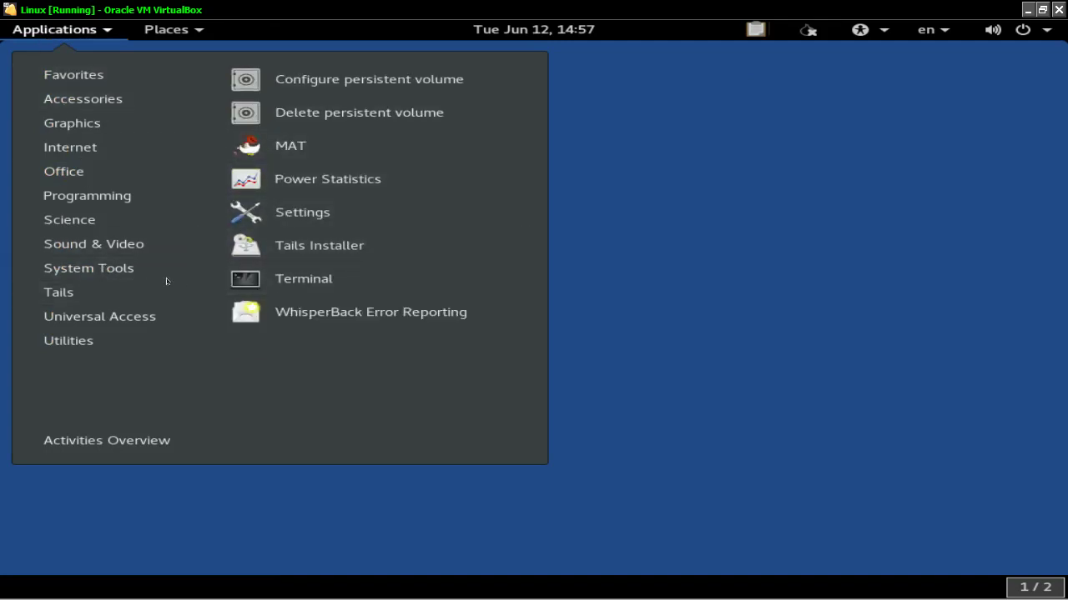
{"action": "mouse_move", "coordinate": [60, 293]}
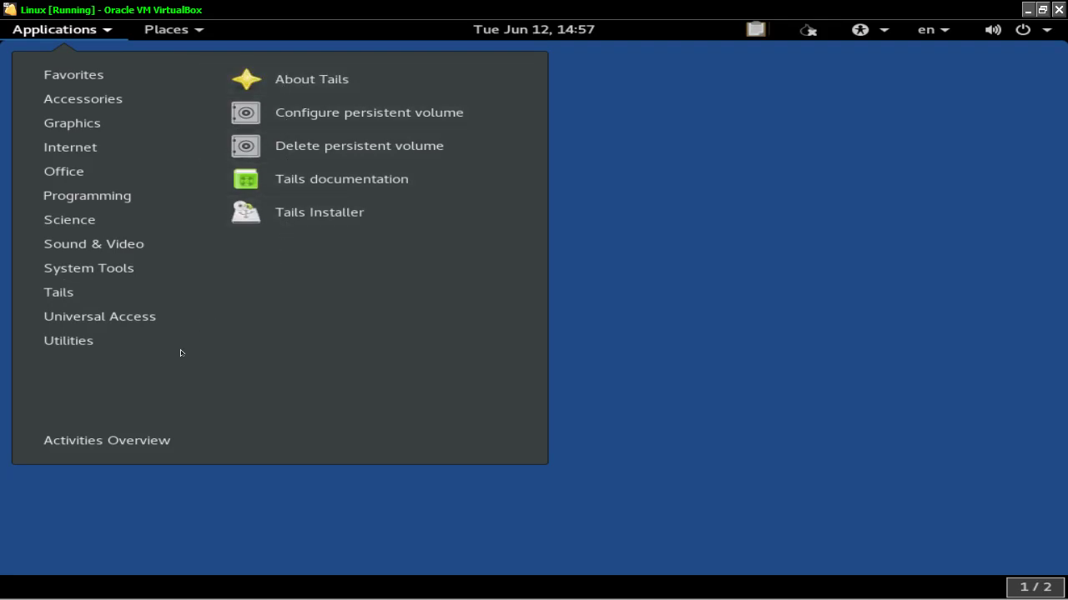
{"action": "mouse_move", "coordinate": [132, 320]}
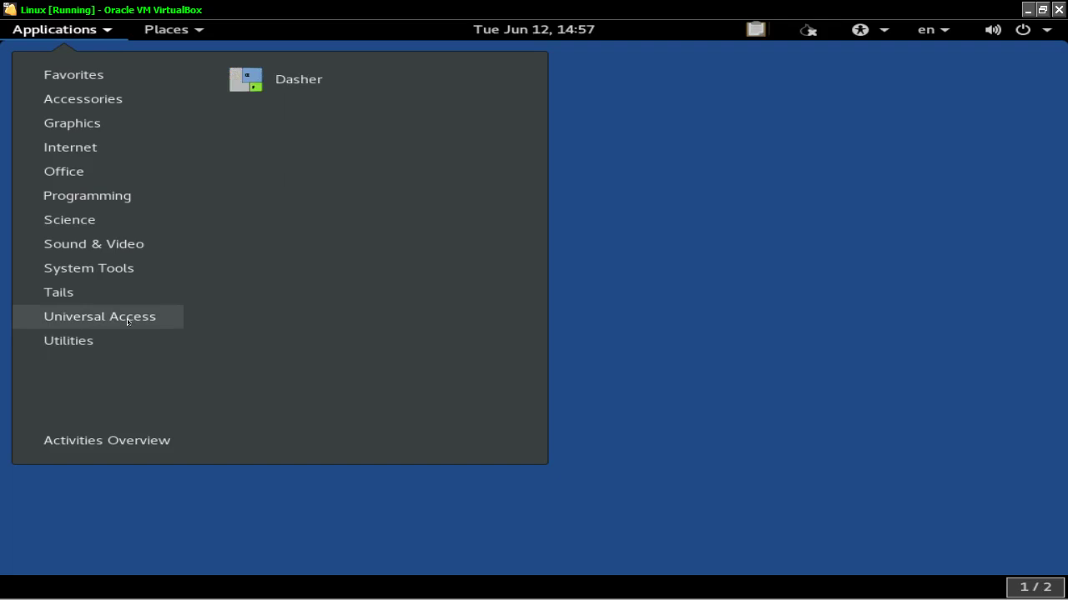
{"action": "mouse_move", "coordinate": [95, 341]}
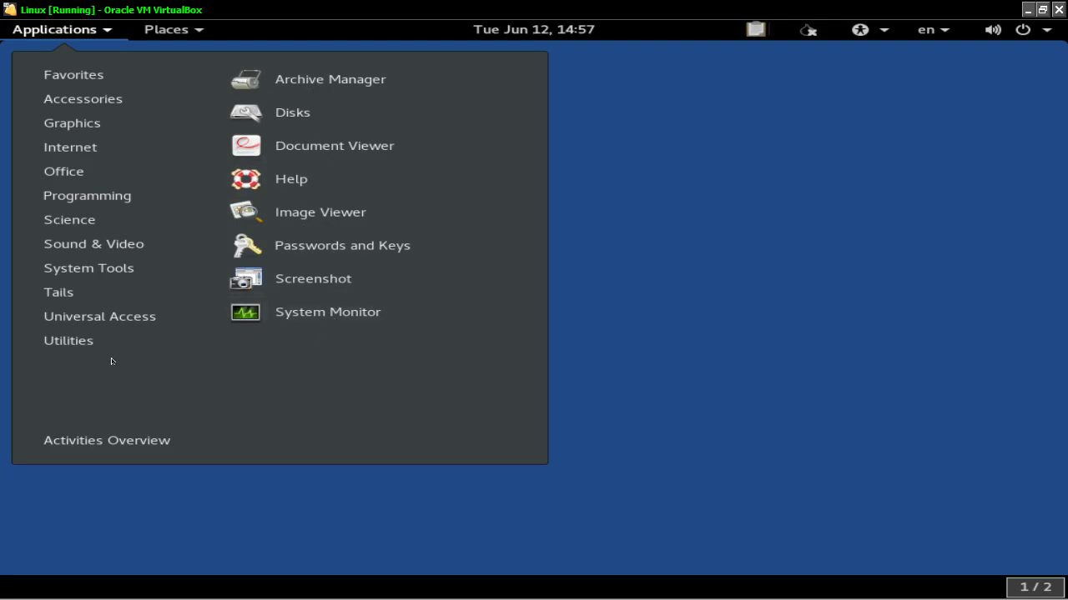
Open the Activities Overview and look through all pages of the complete application grid.
{"action": "left_click", "coordinate": [124, 443]}
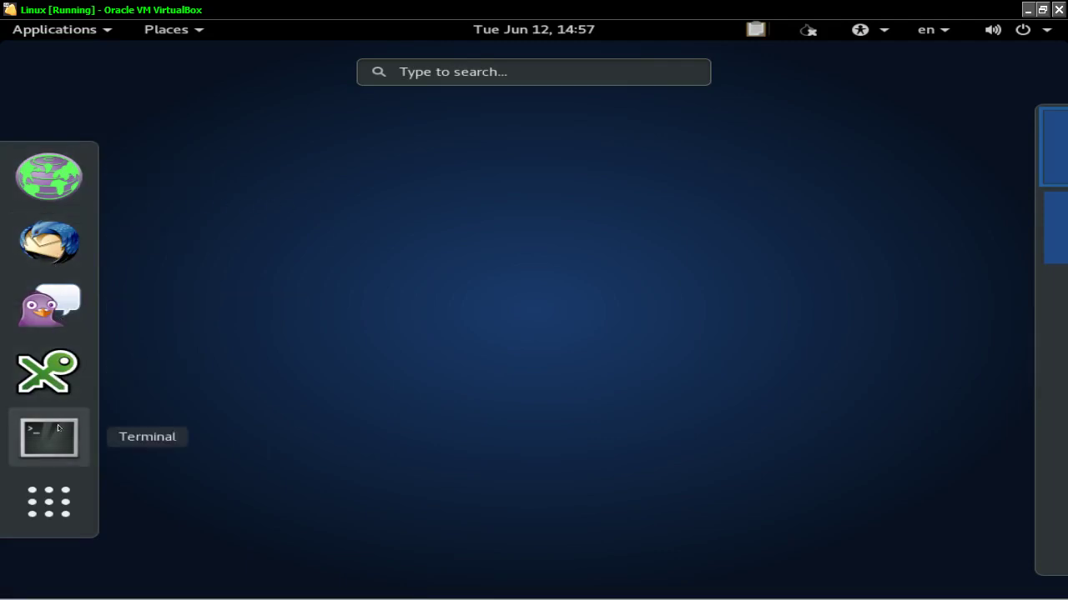
{"action": "left_click", "coordinate": [63, 508]}
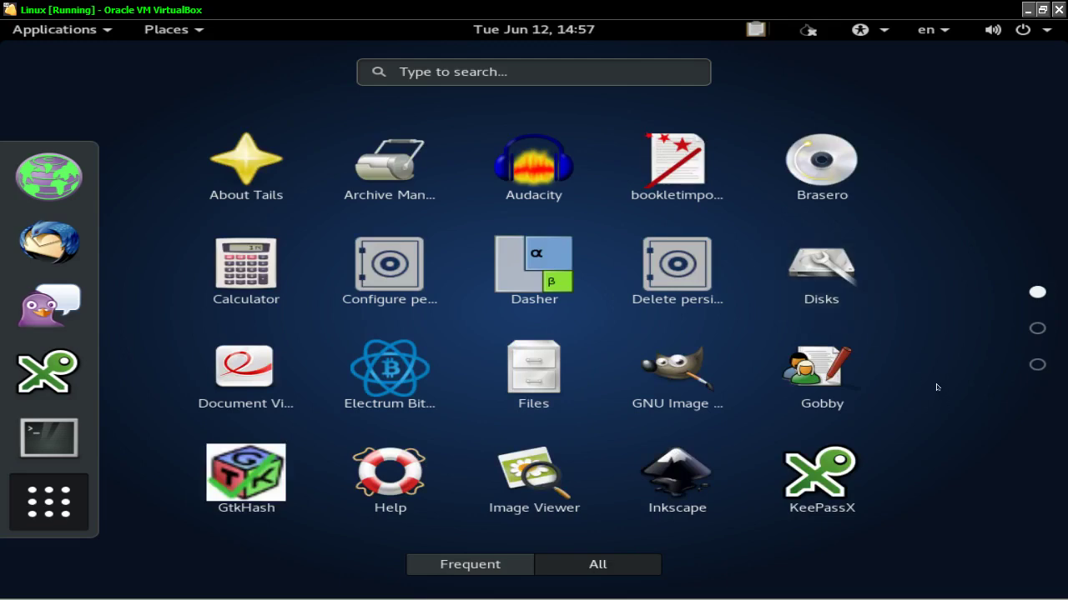
{"action": "scroll", "coordinate": [936, 384], "scroll_direction": "down", "scroll_amount": 2}
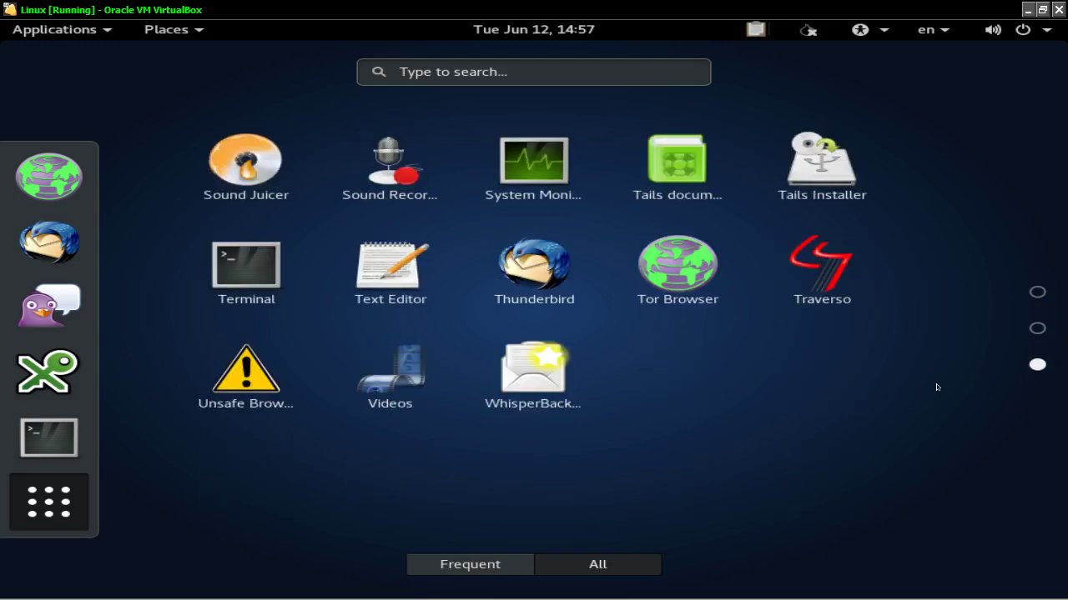
{"action": "scroll", "coordinate": [935, 385], "scroll_direction": "up", "scroll_amount": 1}
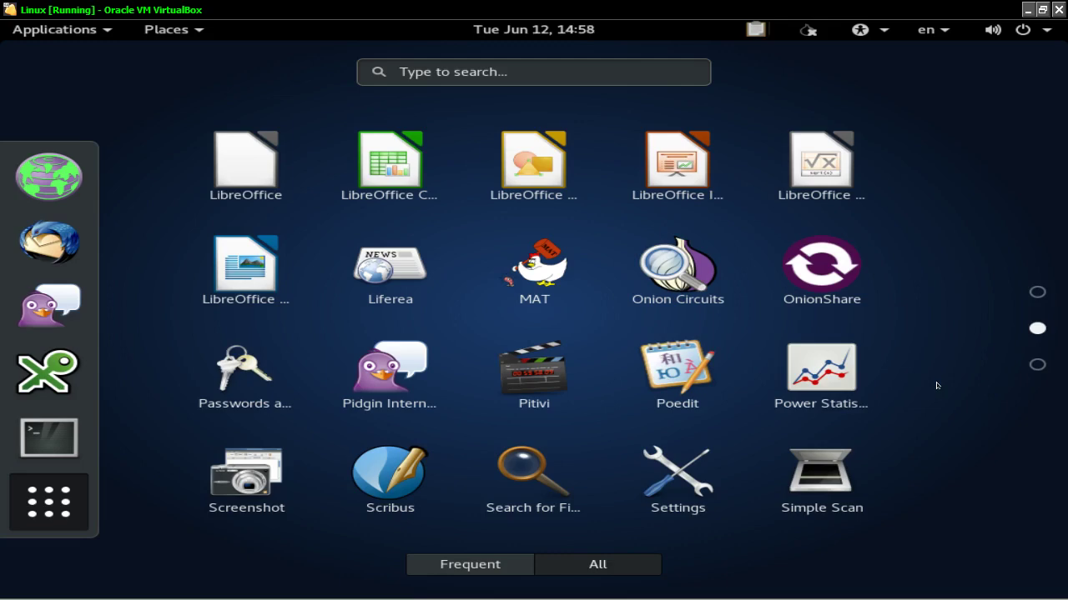
{"action": "scroll", "coordinate": [936, 382], "scroll_direction": "up", "scroll_amount": 1}
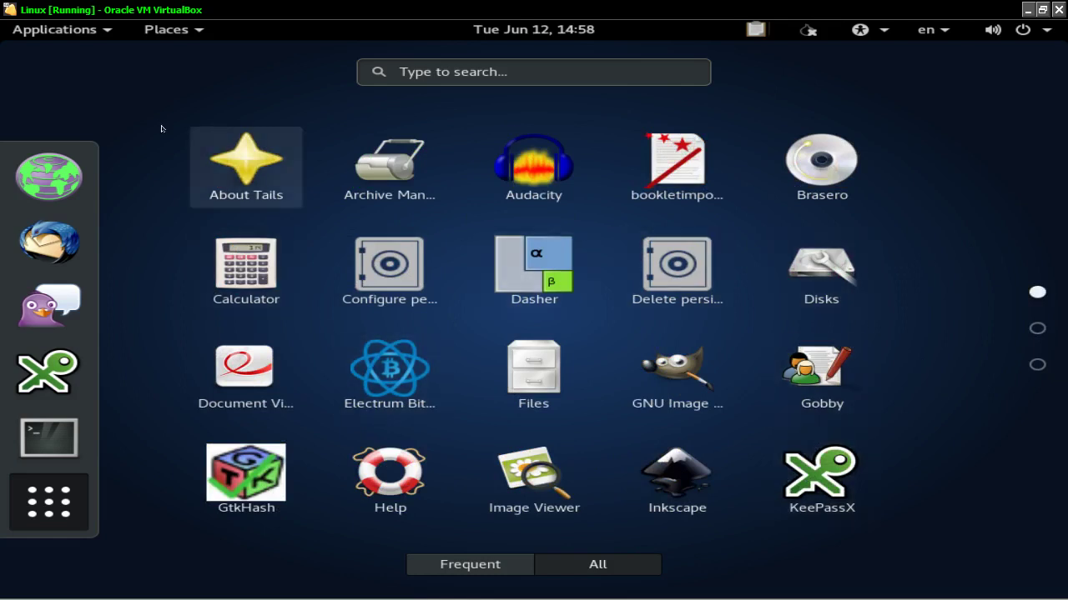
Reopen the Activities Overview, view the workspace previews, and return to the desktop.
{"action": "left_click", "coordinate": [99, 35]}
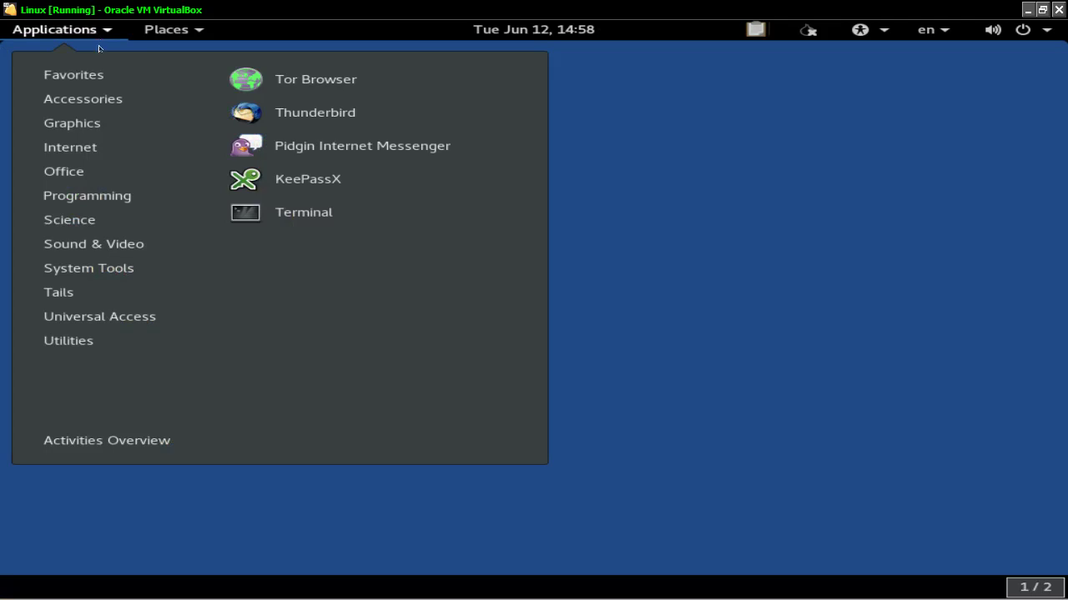
{"action": "left_click", "coordinate": [107, 438]}
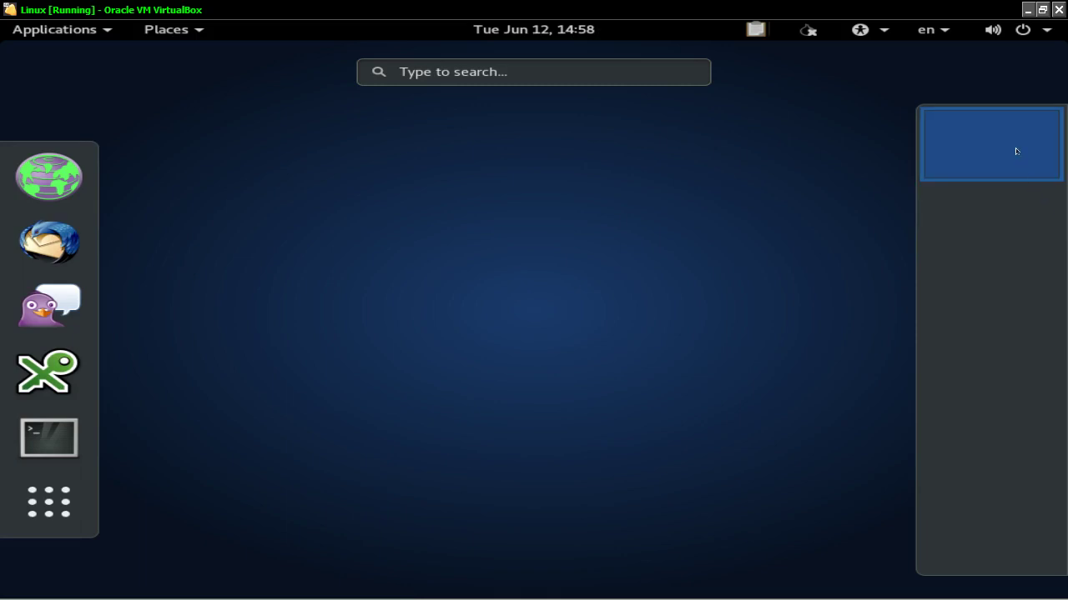
{"action": "left_click", "coordinate": [995, 74]}
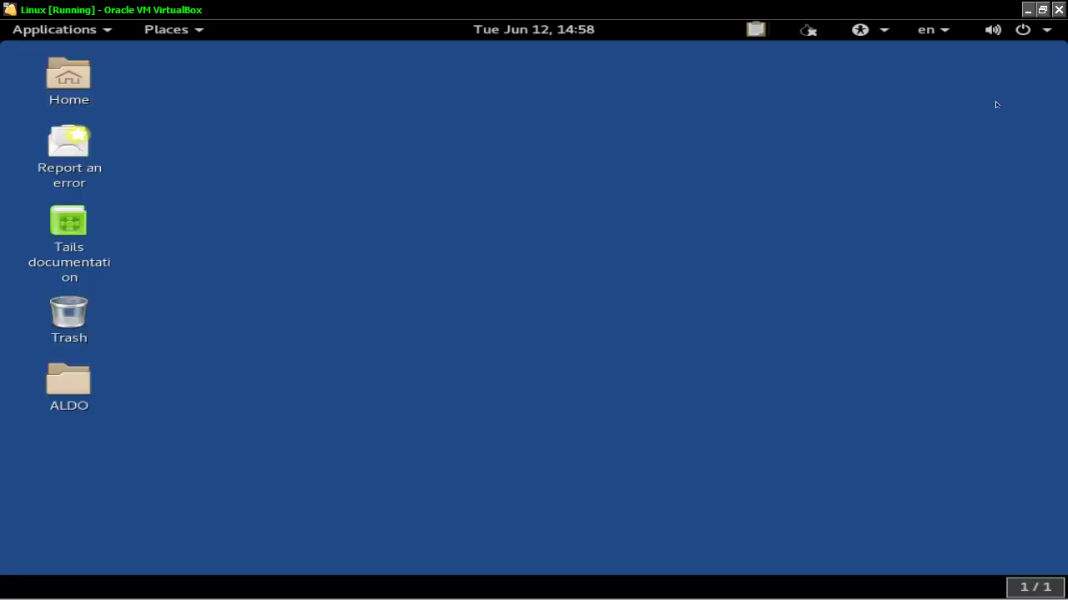
Shut down Tails using the power-off option in the system controls.
{"action": "left_click", "coordinate": [1042, 35]}
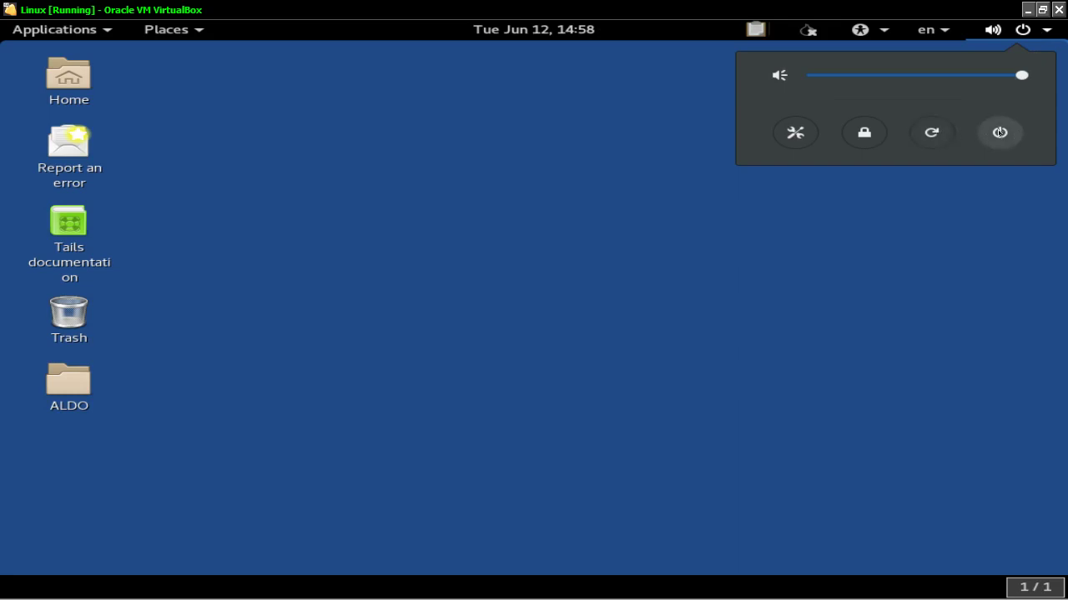
{"action": "left_click", "coordinate": [999, 132]}
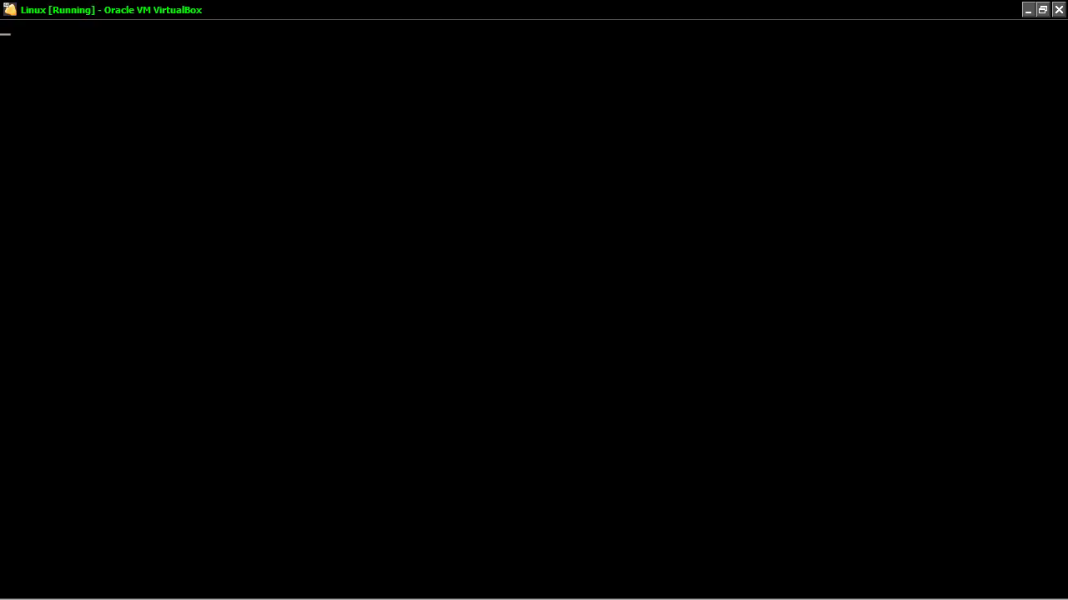